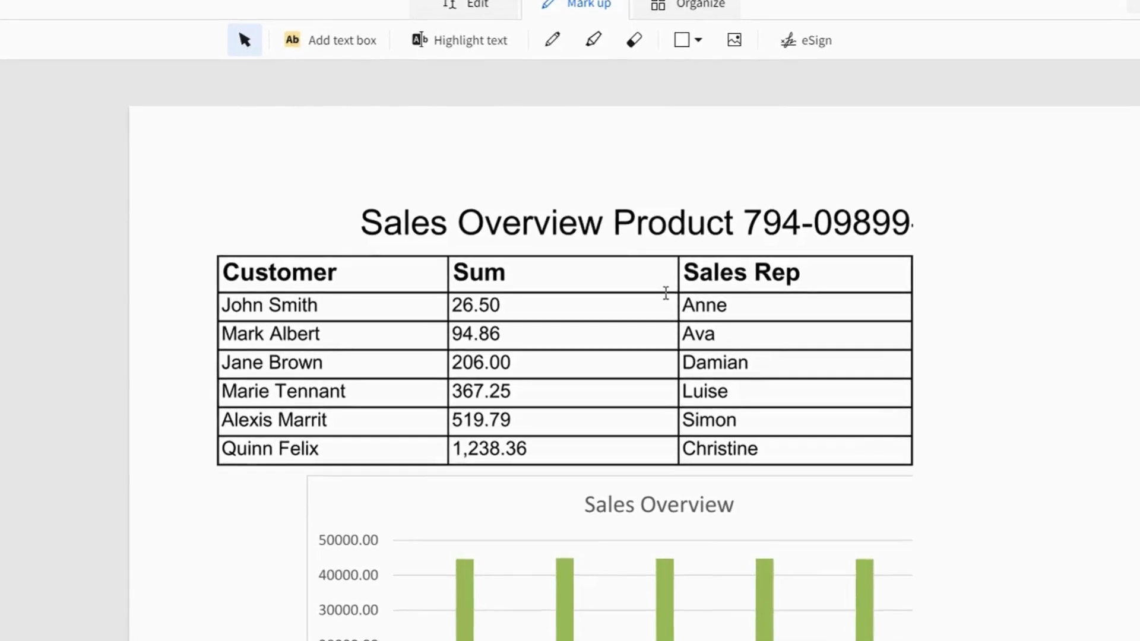
- Add a text box right of the Sales Overview table and type 'Hello W'
{"action": "left_click", "coordinate": [351, 39]}
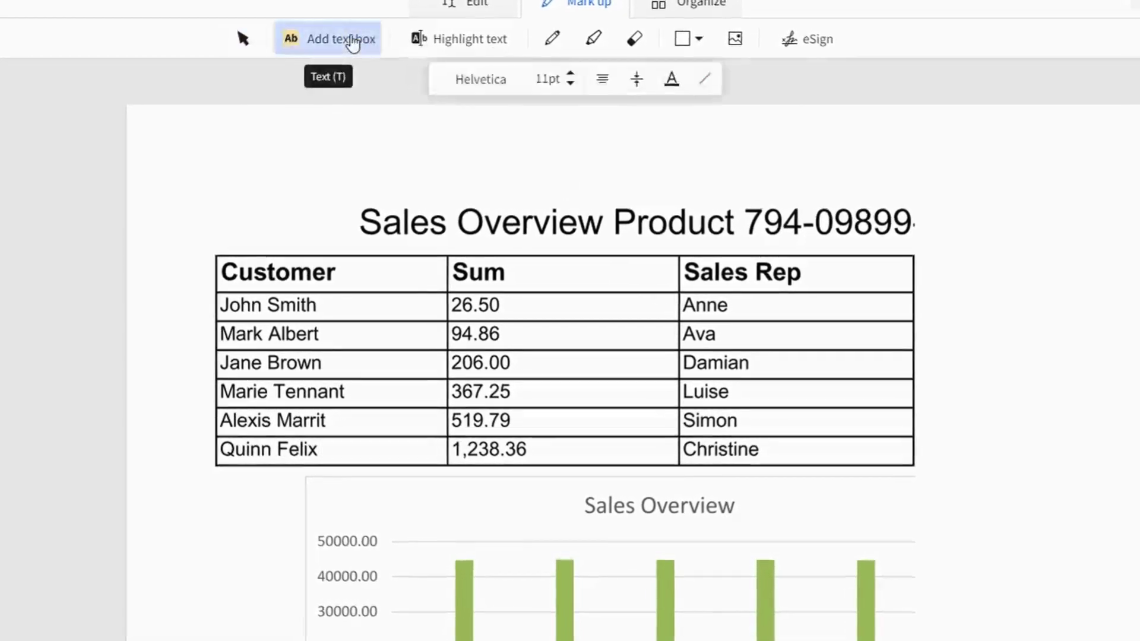
{"action": "left_click", "coordinate": [954, 305]}
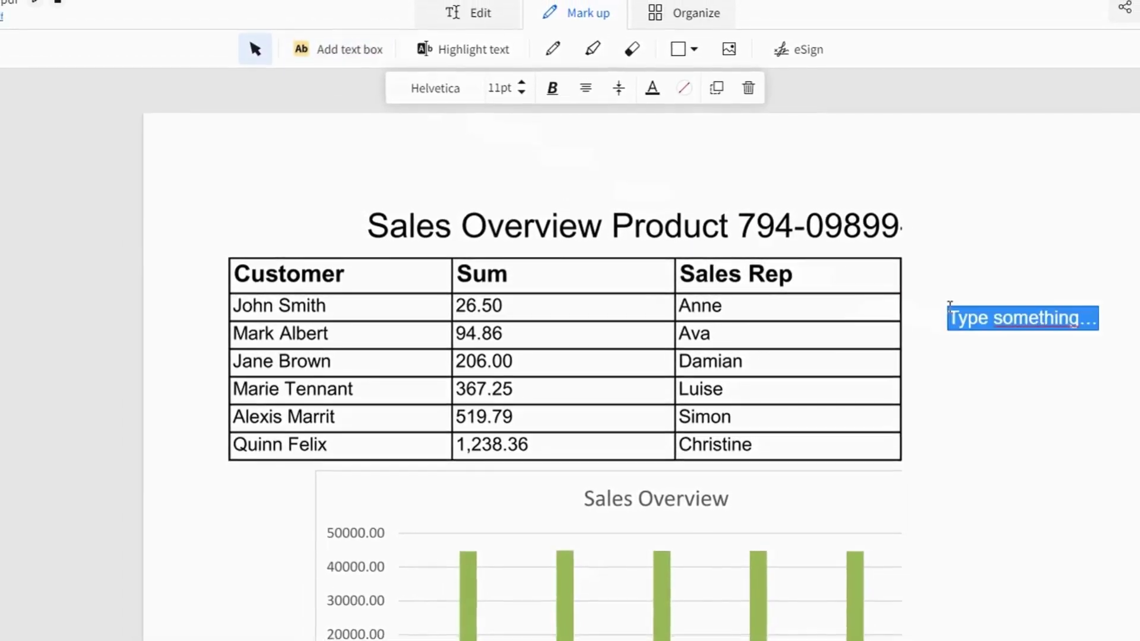
{"action": "type", "text": "Hello W"}
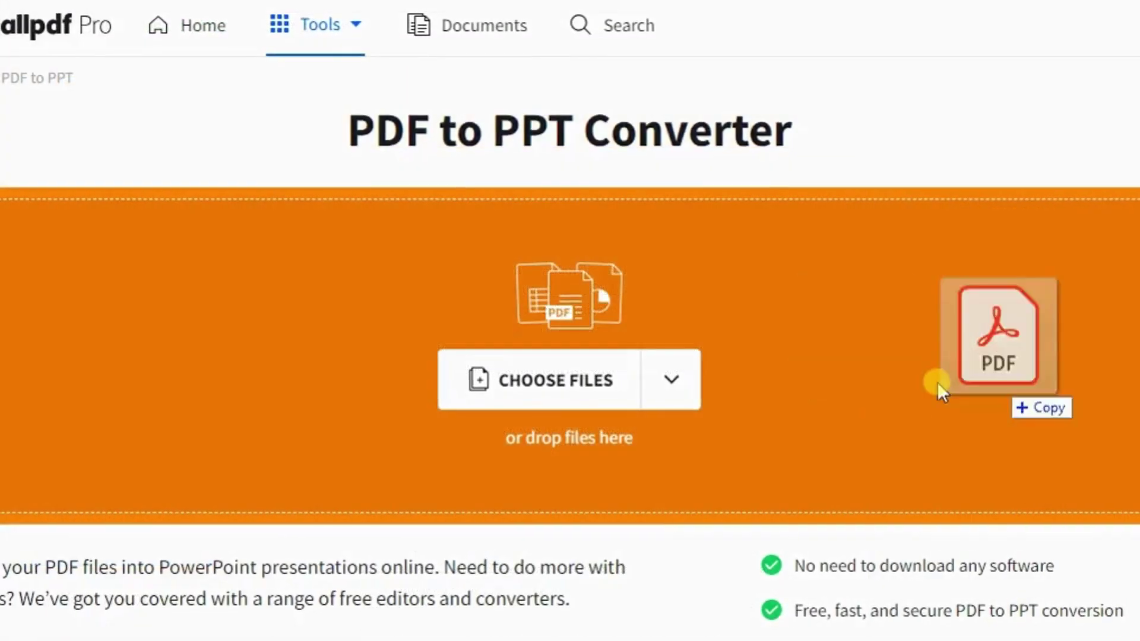
- Upload a PDF to PDF to PPT, then extract single images from Extract images.pdf
{"action": "left_click_drag", "start_coordinate": [936, 382], "coordinate": [685, 343]}
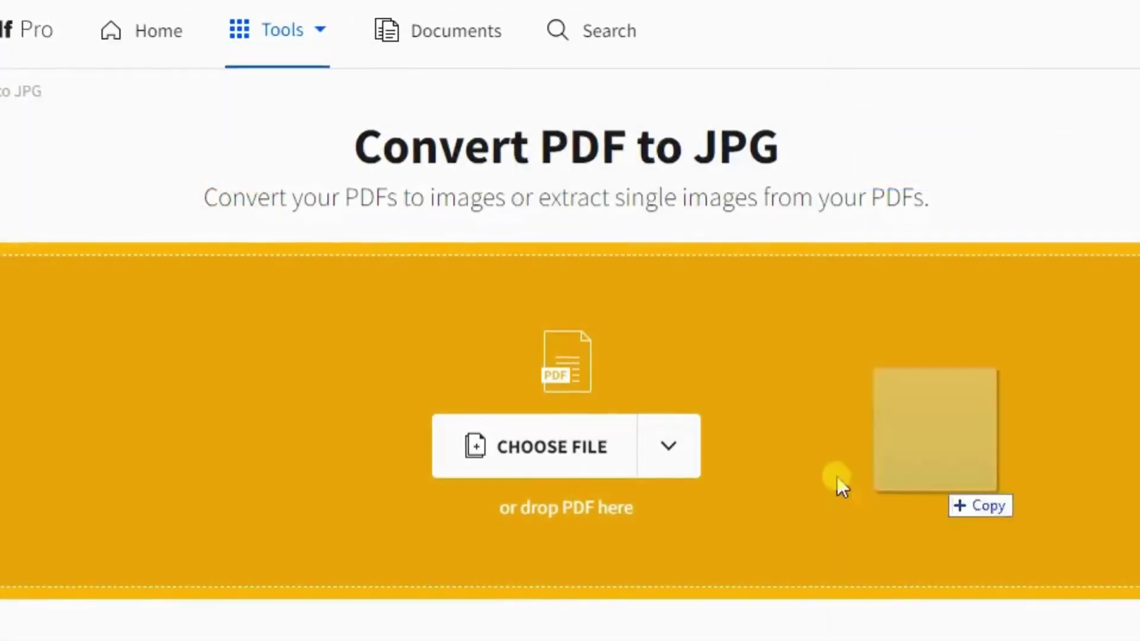
{"action": "left_click_drag", "start_coordinate": [839, 478], "coordinate": [649, 435]}
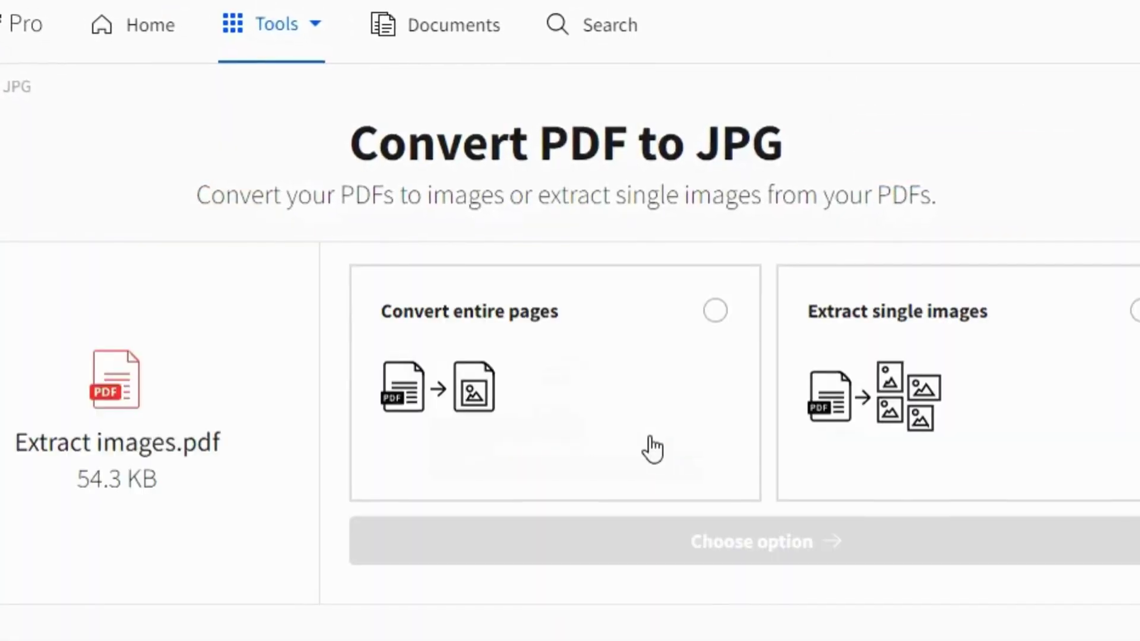
{"action": "left_click", "coordinate": [945, 403]}
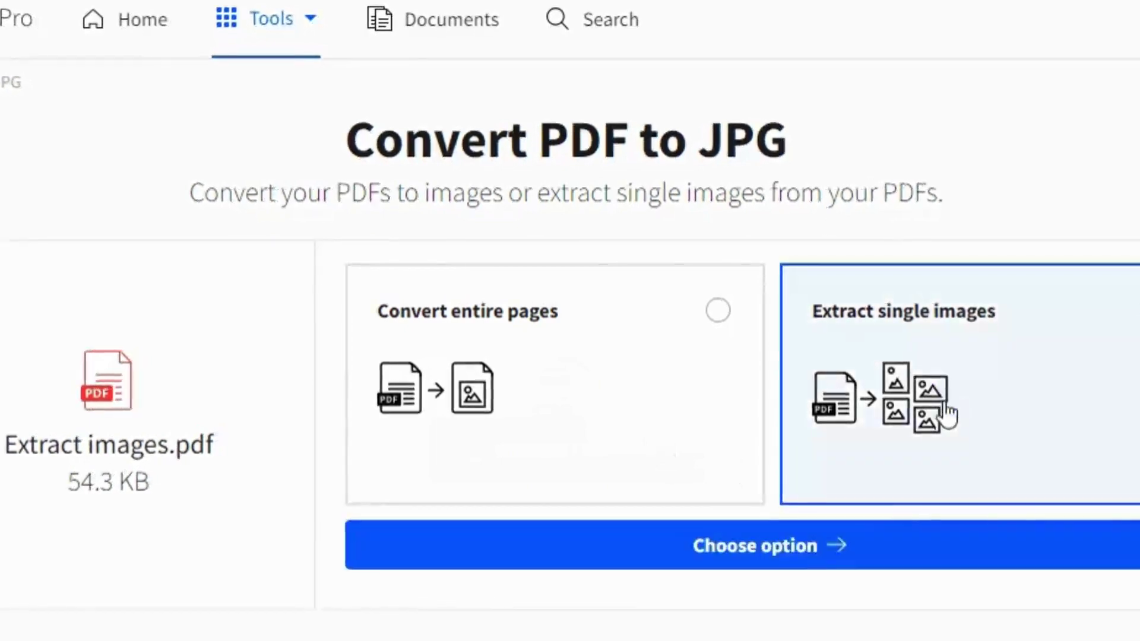
{"action": "left_click", "coordinate": [890, 552]}
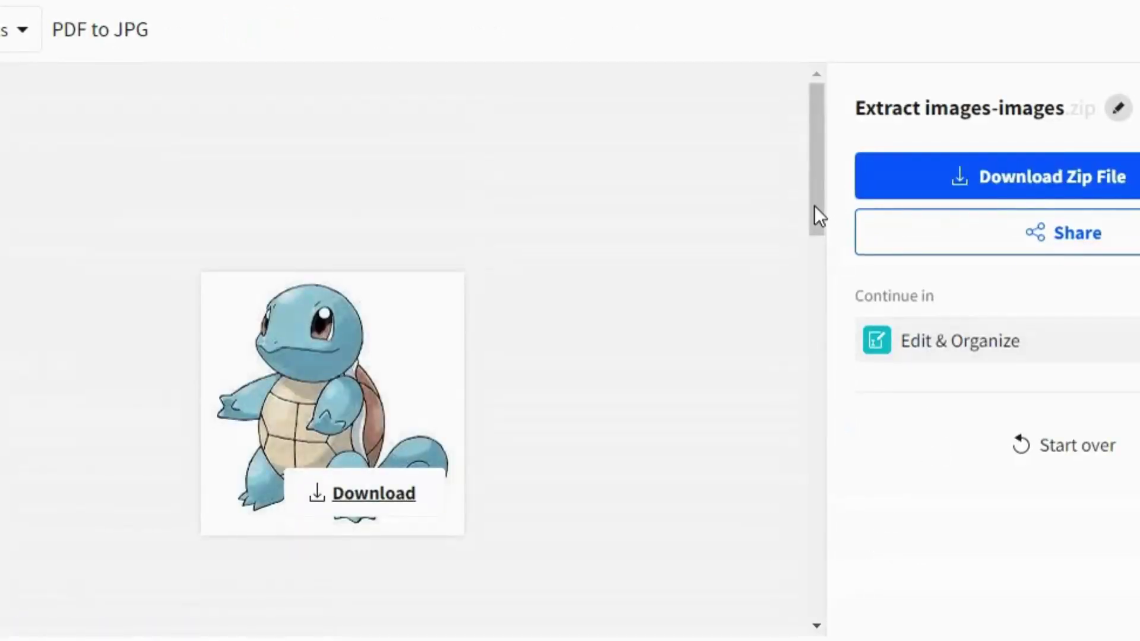
{"action": "left_click_drag", "start_coordinate": [814, 207], "coordinate": [818, 557]}
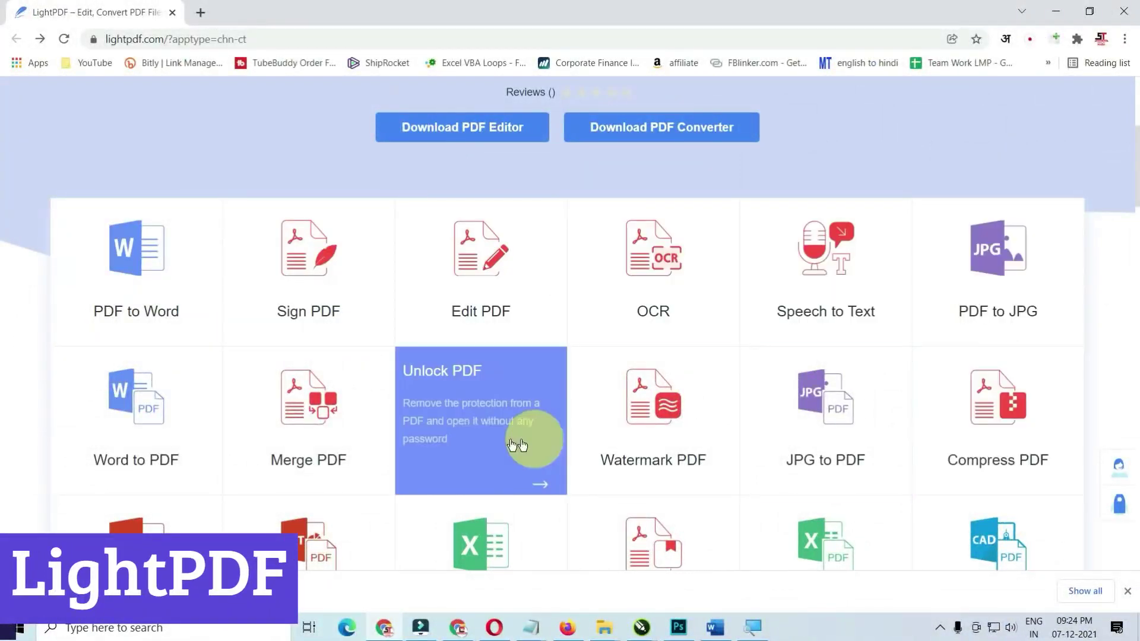
- Convert 1 - Pendrive Design.pdf with LightPDF's PDF to Word tool and download the .docx
{"action": "scroll", "coordinate": [368, 442], "scroll_direction": "down", "scroll_amount": 1}
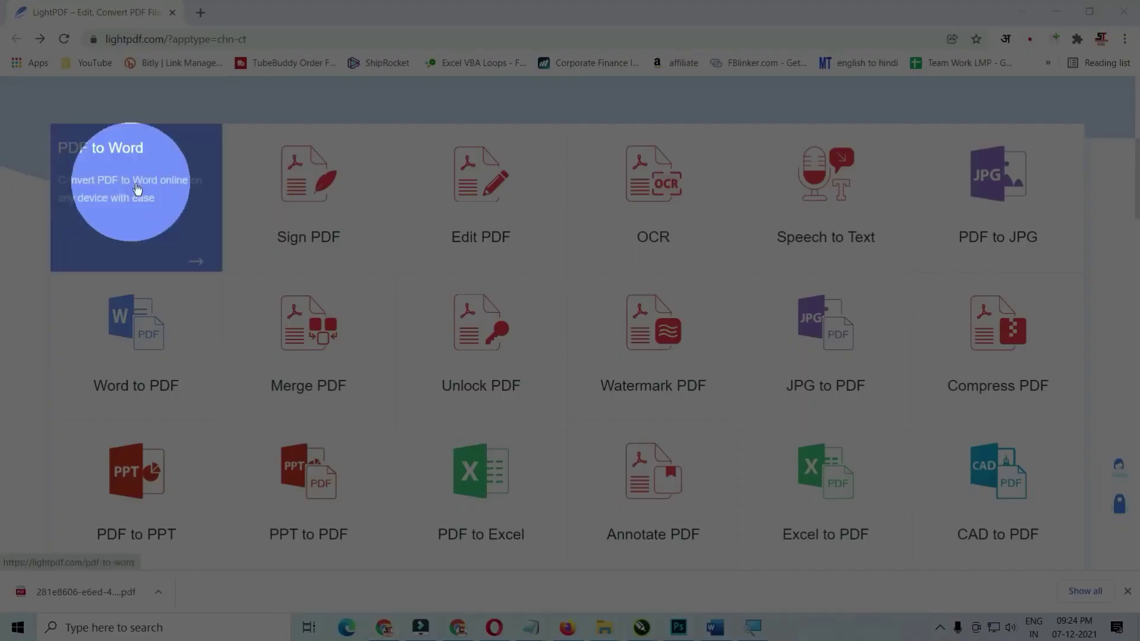
{"action": "left_click", "coordinate": [119, 166]}
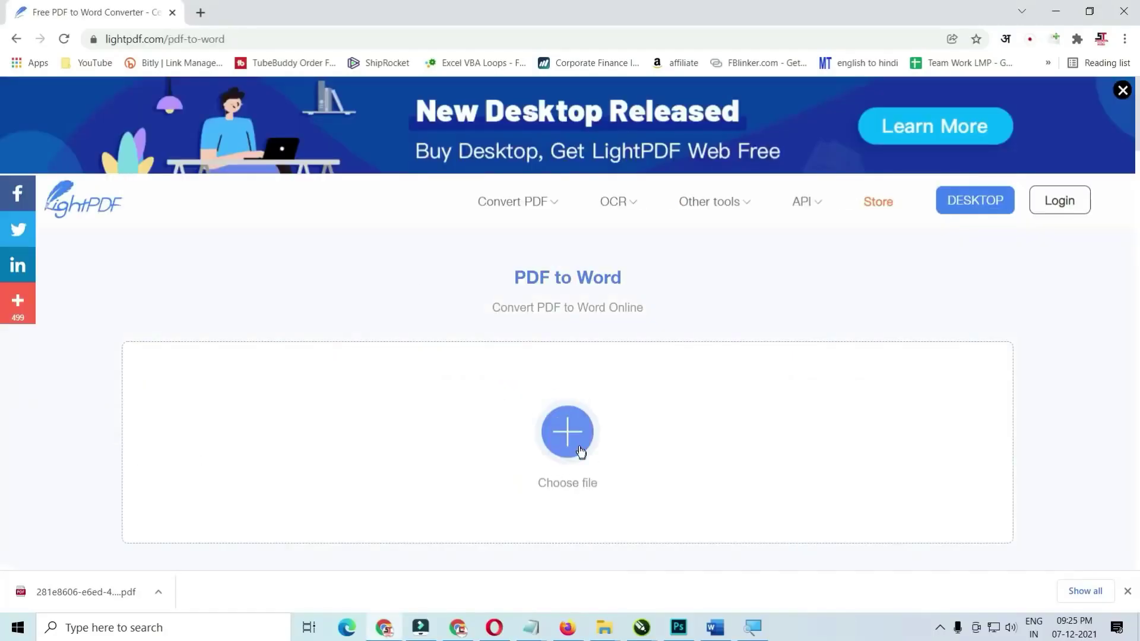
{"action": "left_click", "coordinate": [579, 442]}
{"action": "left_click", "coordinate": [248, 146]}
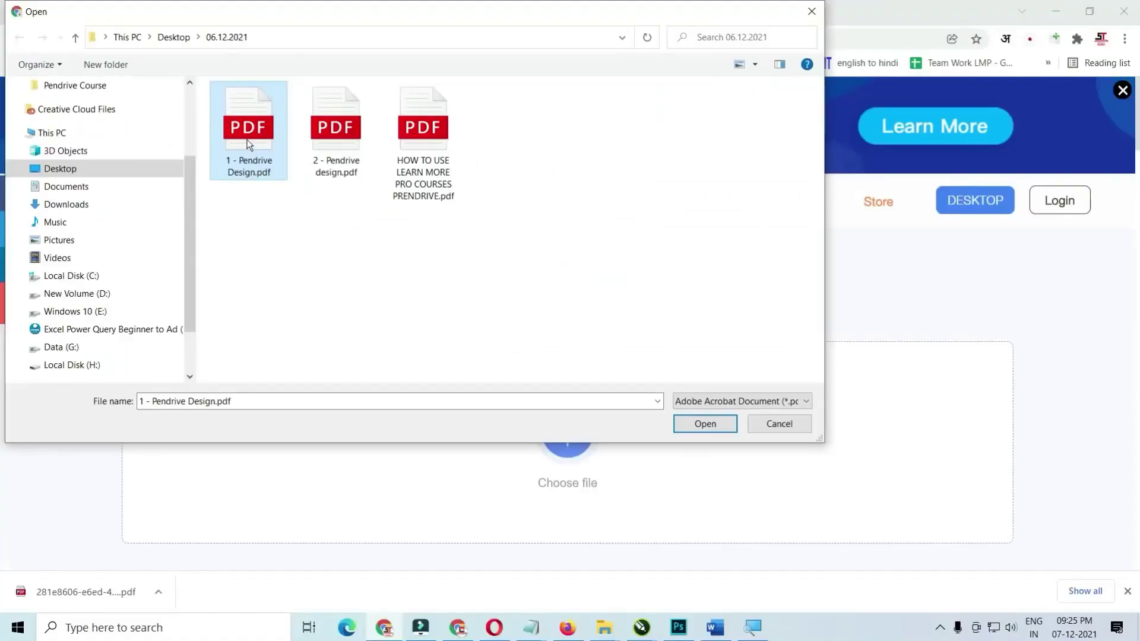
{"action": "left_click", "coordinate": [706, 423]}
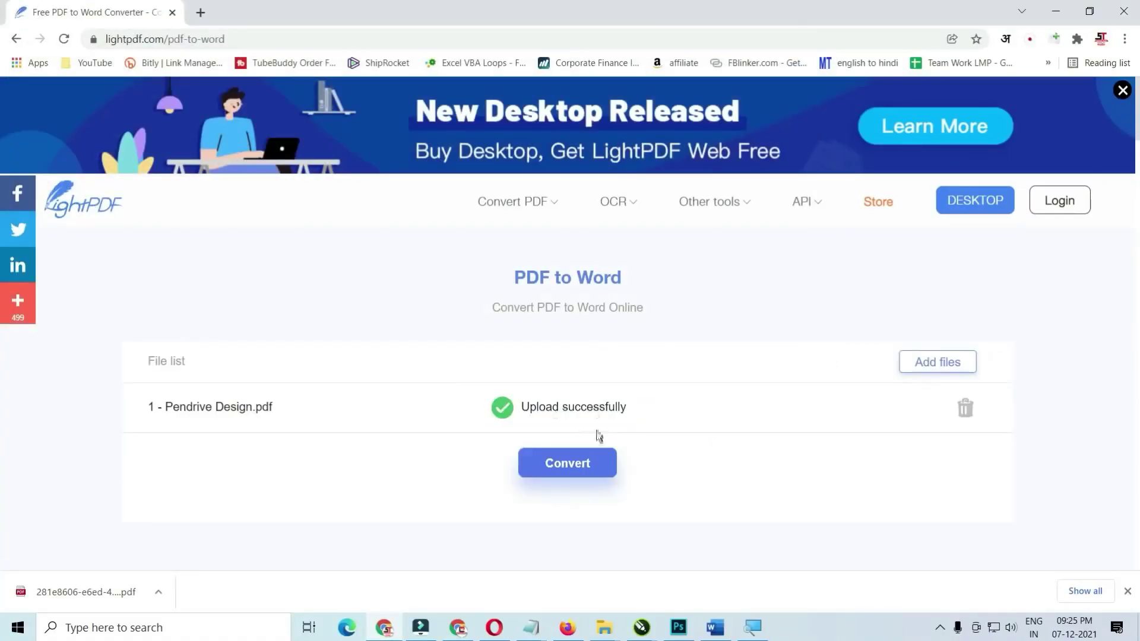
{"action": "left_click", "coordinate": [594, 458]}
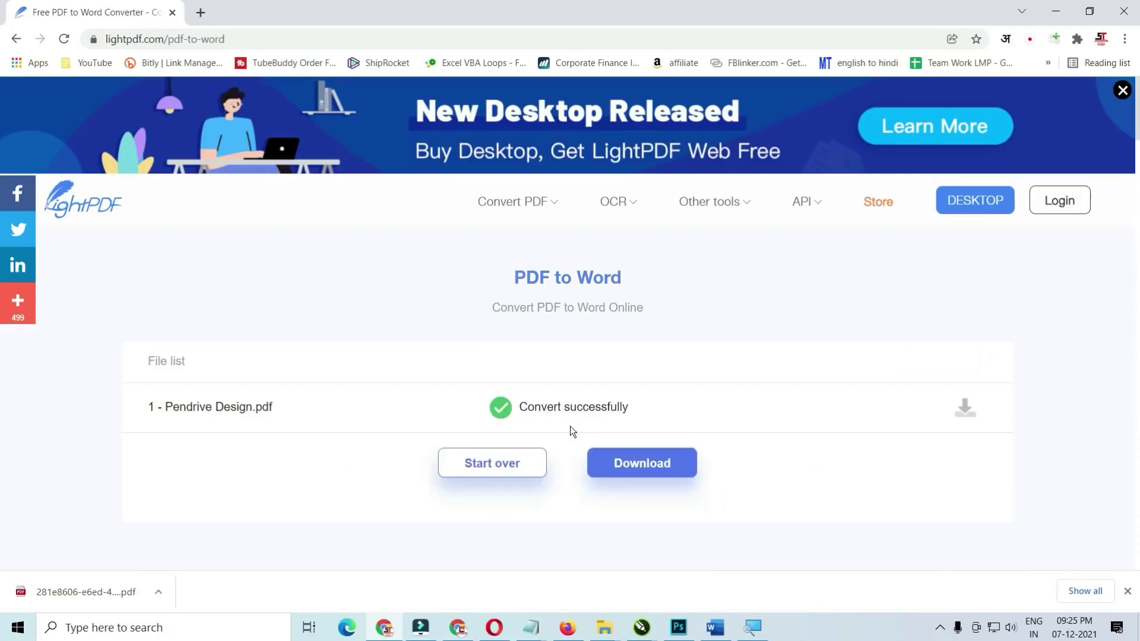
{"action": "left_click", "coordinate": [659, 466]}
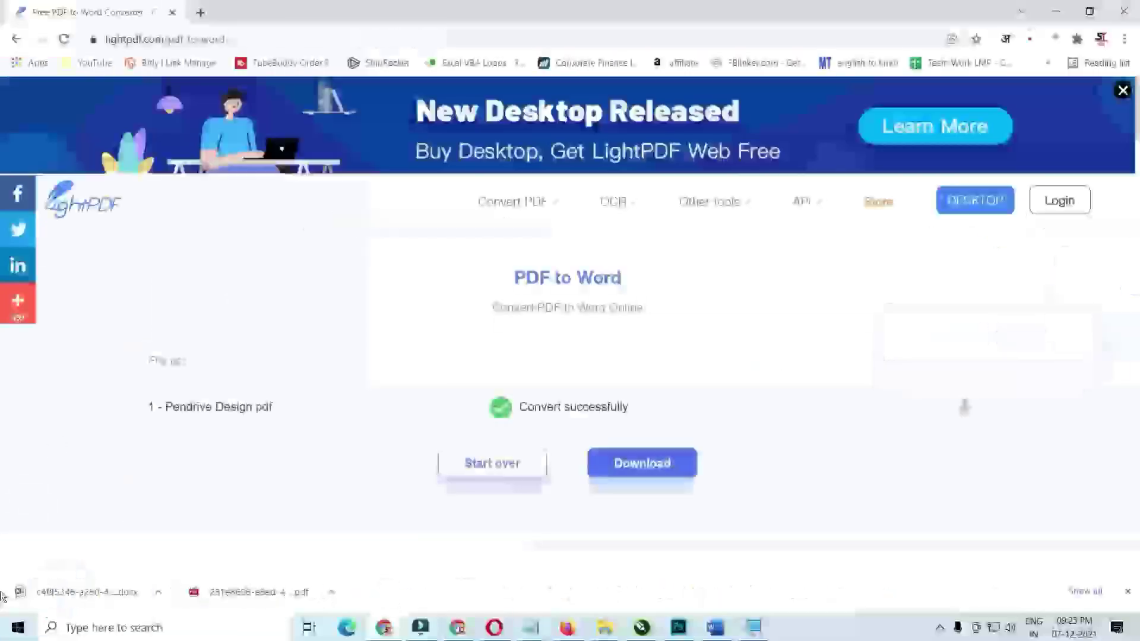
- Open the downloaded Word document and the original 1 - Pendrive Design.pdf side by side
{"action": "left_click", "coordinate": [105, 592]}
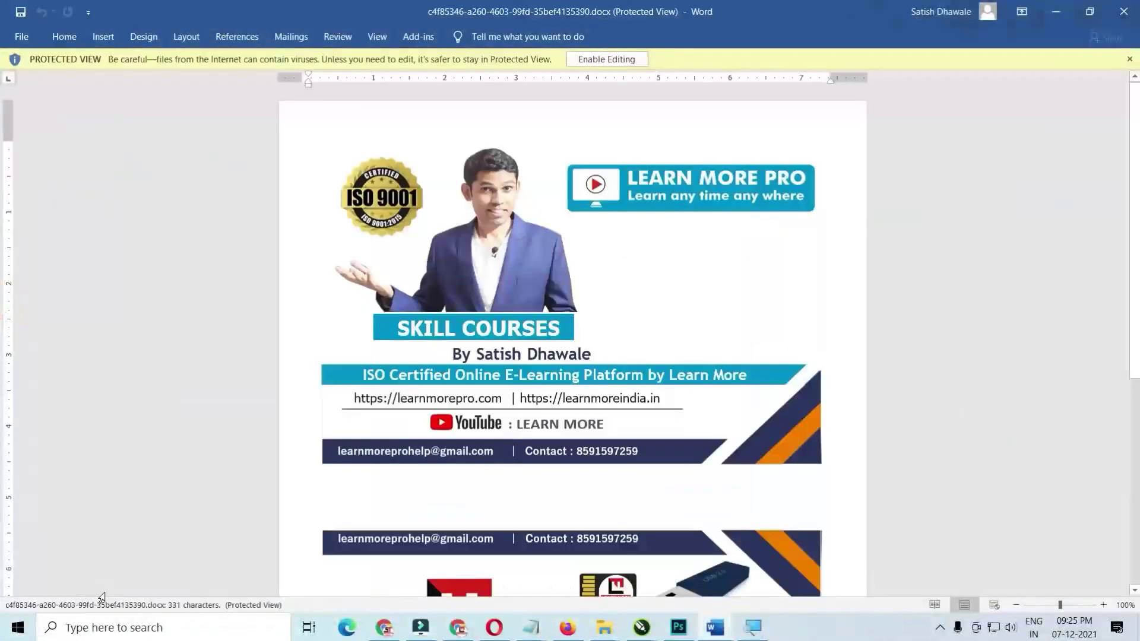
{"action": "key", "text": "super+e"}
{"action": "left_click", "coordinate": [553, 262]}
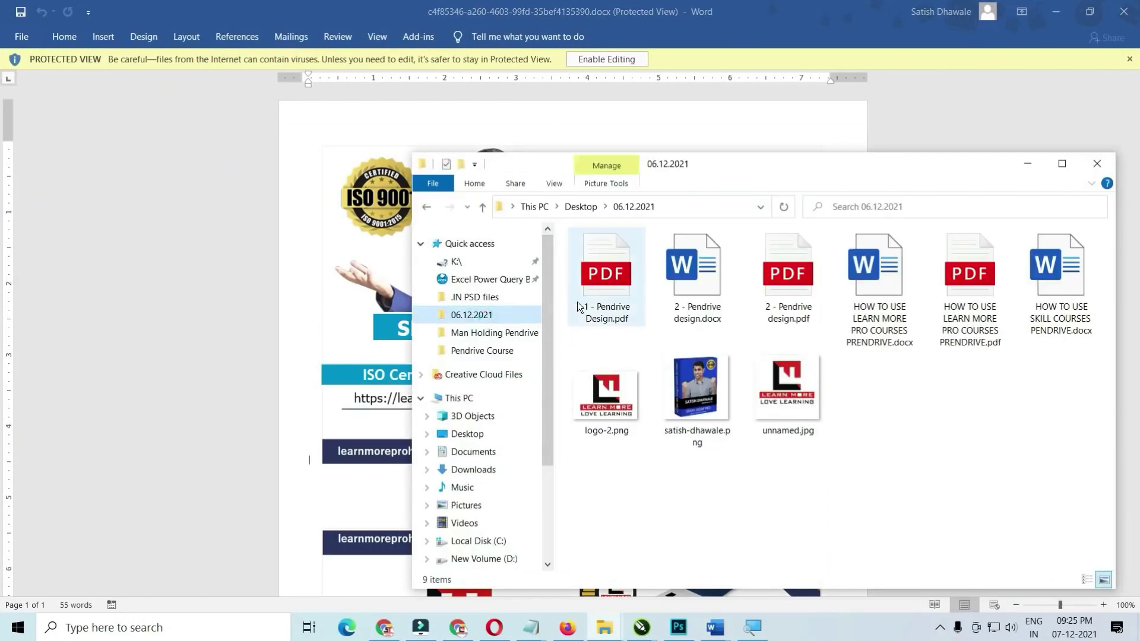
{"action": "double_click", "coordinate": [585, 282]}
- Back in Word, select the LEARN MORE PRO heading text for editing
{"action": "key", "text": "alt+Tab"}
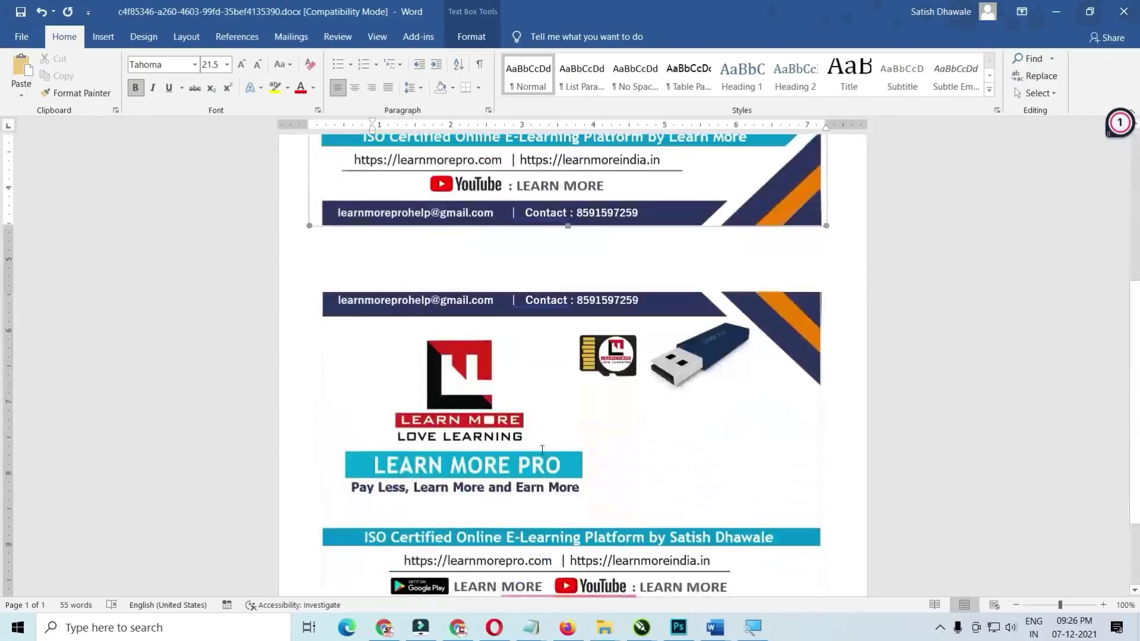
{"action": "scroll", "coordinate": [542, 449], "scroll_direction": "down", "scroll_amount": 2}
{"action": "triple_click", "coordinate": [421, 387]}
{"action": "scroll", "coordinate": [541, 428], "scroll_direction": "up", "scroll_amount": 10}
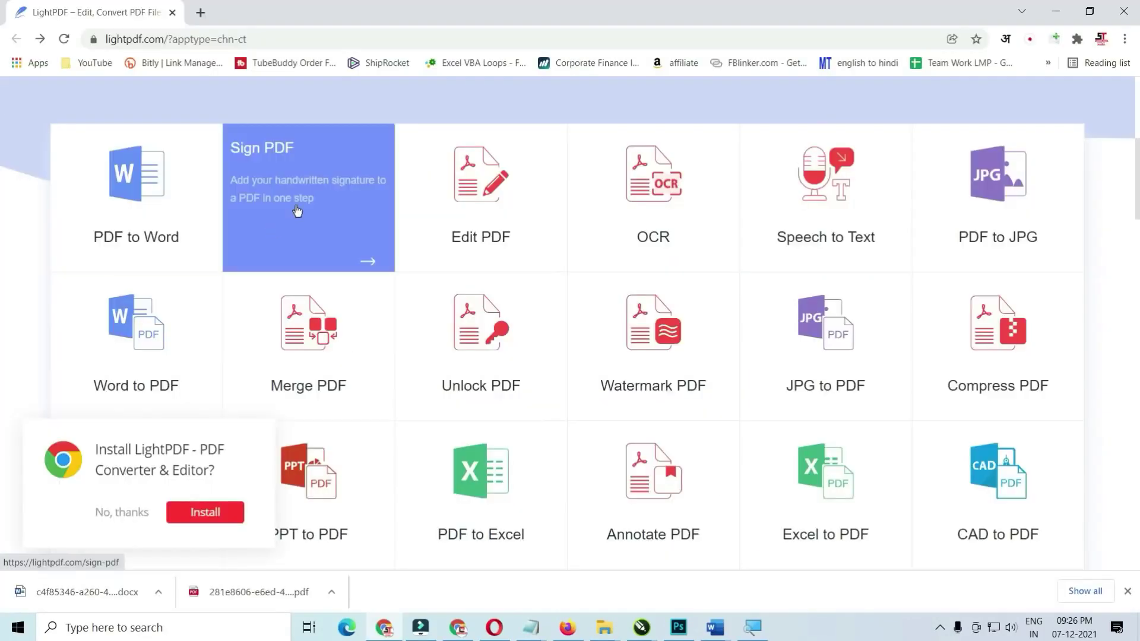
- Sign 2 - Pendrive design.pdf with a freehand signature placed on the page
{"action": "left_click", "coordinate": [297, 211]}
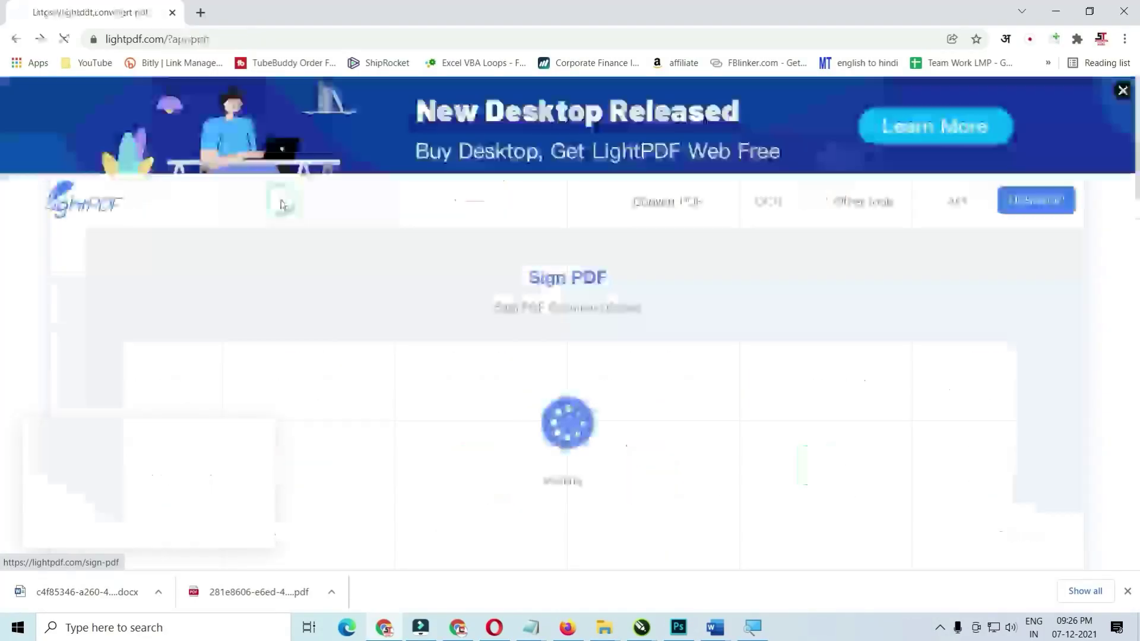
{"action": "left_click", "coordinate": [567, 442]}
{"action": "double_click", "coordinate": [331, 145]}
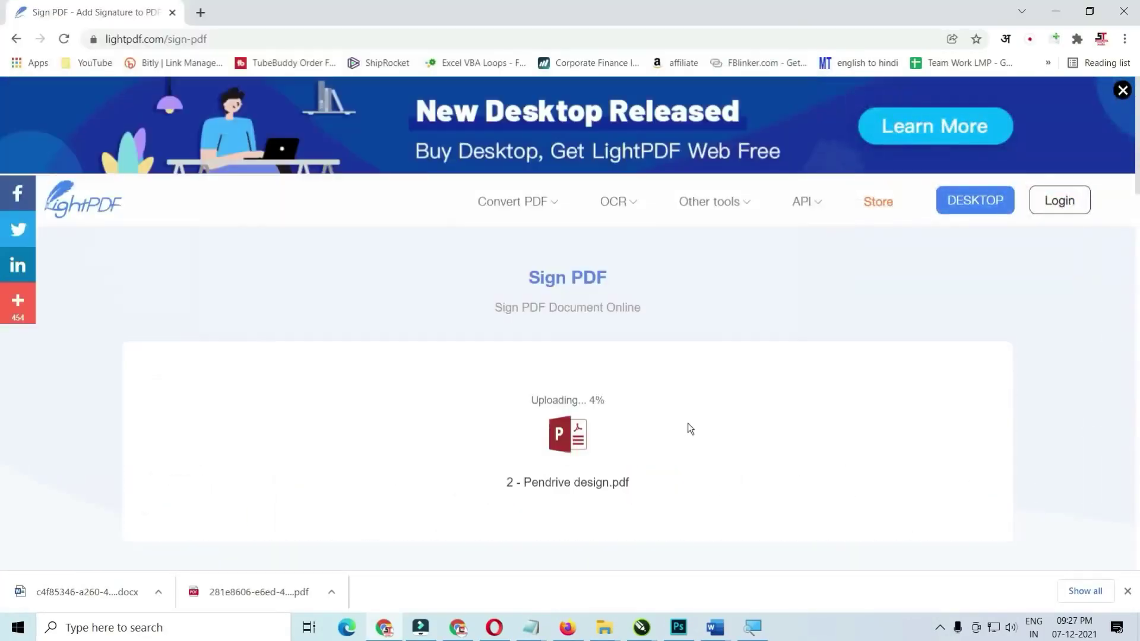
{"action": "left_click", "coordinate": [359, 248]}
{"action": "left_click", "coordinate": [356, 296]}
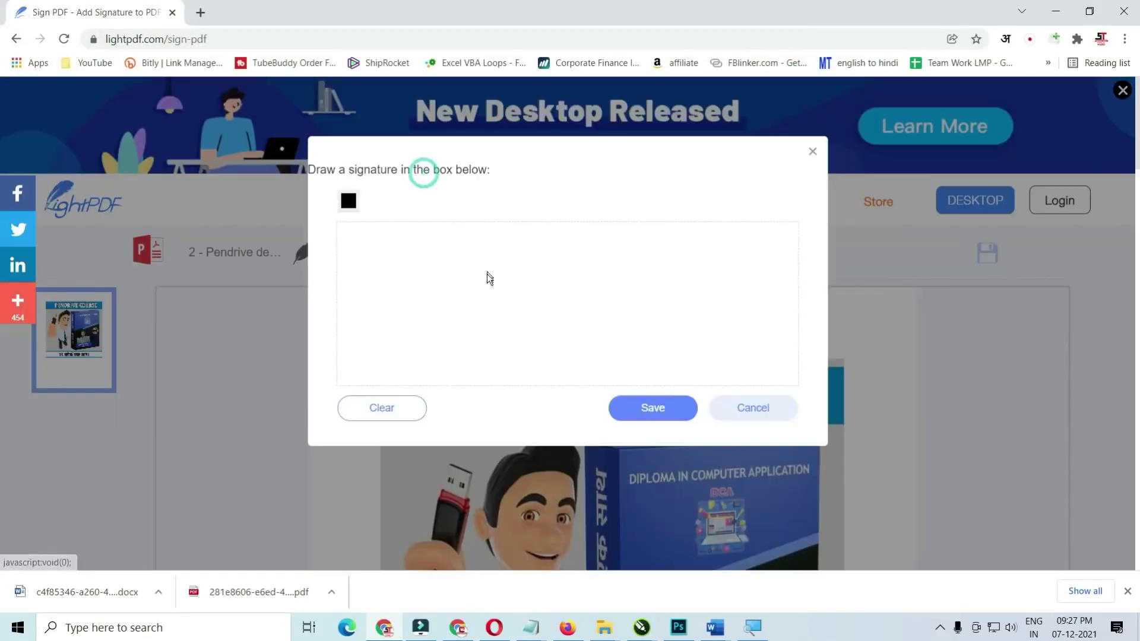
{"action": "mouse_move", "coordinate": [487, 273]}
{"action": "left_mouse_down"}
{"action": "mouse_move", "coordinate": [484, 363]}
{"action": "mouse_move", "coordinate": [734, 278]}
{"action": "left_mouse_up"}
{"action": "left_click", "coordinate": [653, 408]}
{"action": "scroll", "coordinate": [654, 272], "scroll_direction": "down", "scroll_amount": 3}
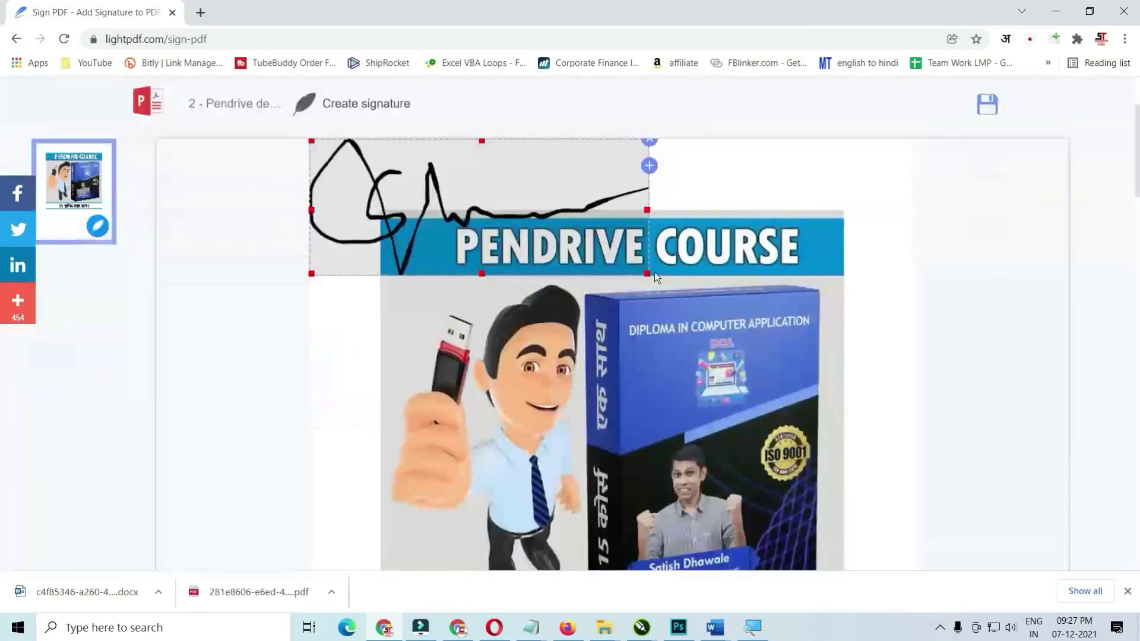
{"action": "left_click_drag", "start_coordinate": [654, 272], "coordinate": [443, 176]}
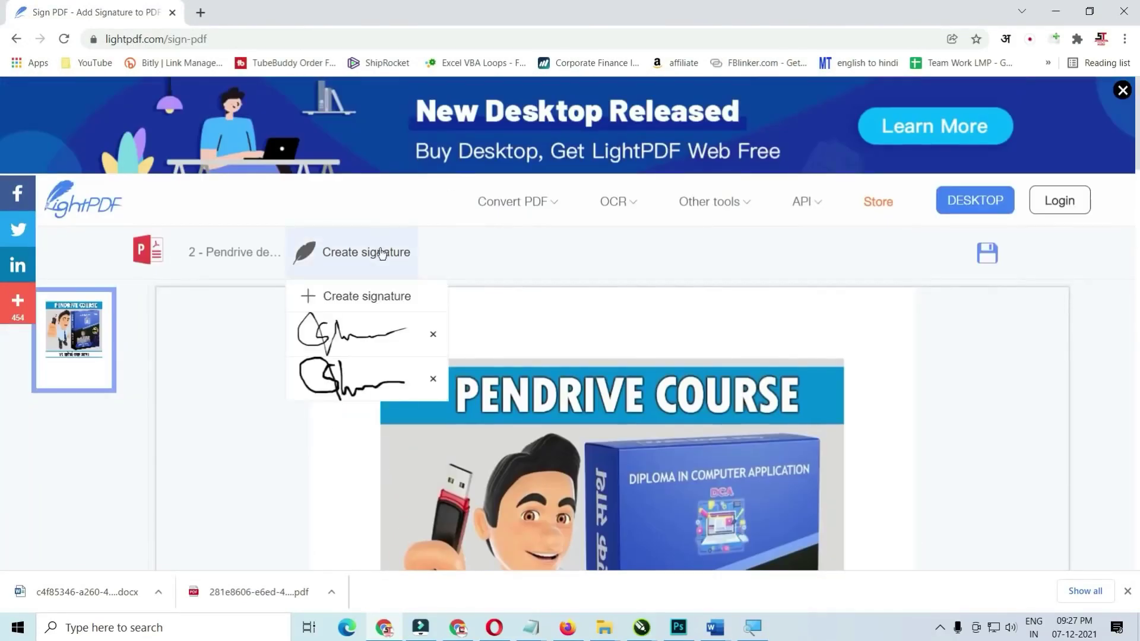
- Abandon a second signature and return to LightPDF's tools list, browsing Edit PDF
{"action": "left_click", "coordinate": [346, 252]}
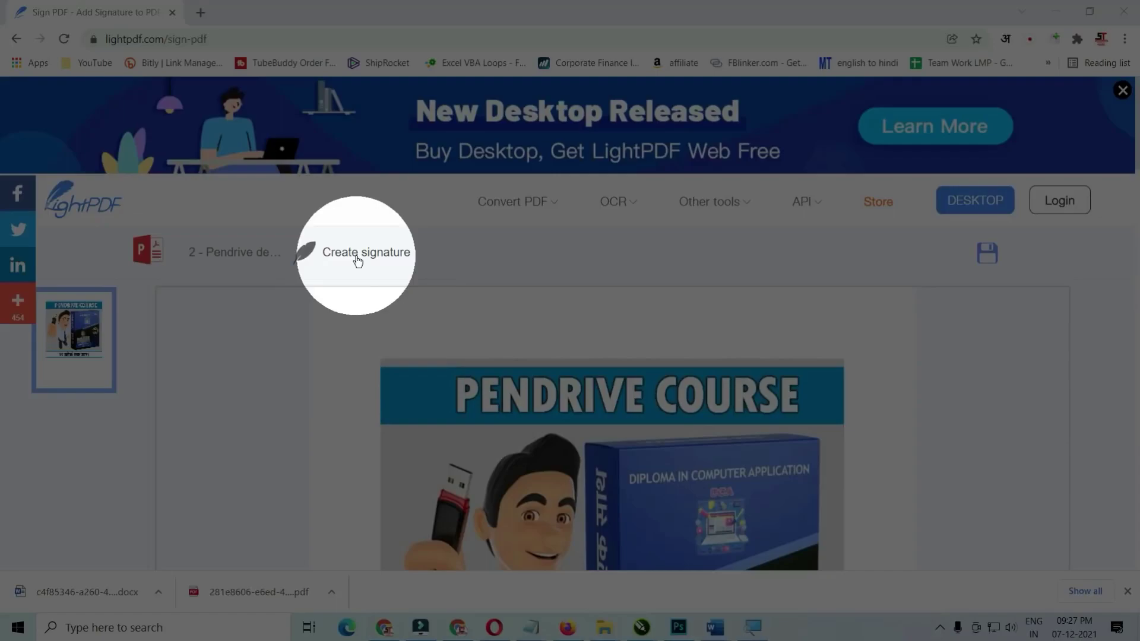
{"action": "left_click", "coordinate": [350, 295]}
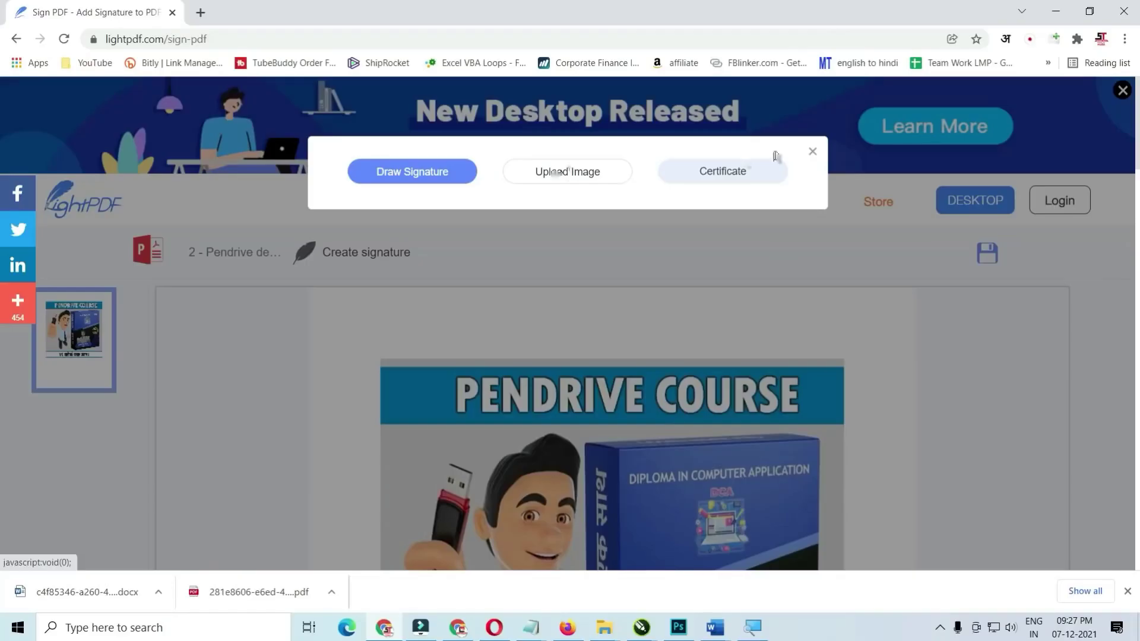
{"action": "left_click", "coordinate": [812, 152]}
{"action": "key", "text": "alt+Left"}
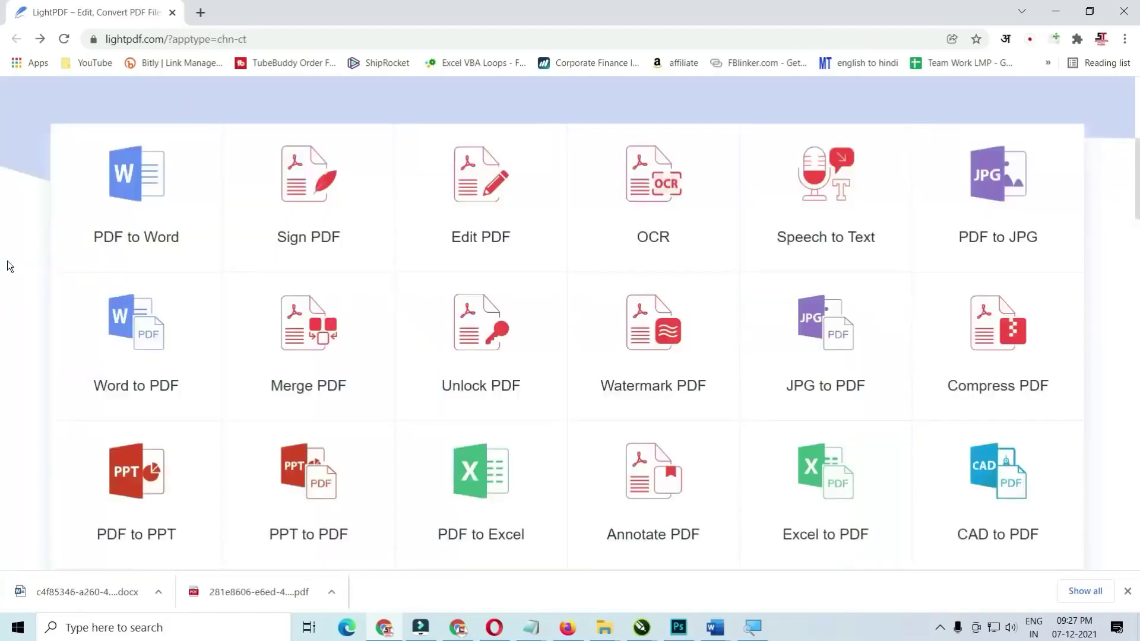
{"action": "left_click", "coordinate": [470, 194]}
{"action": "scroll", "coordinate": [356, 357], "scroll_direction": "down", "scroll_amount": 15}
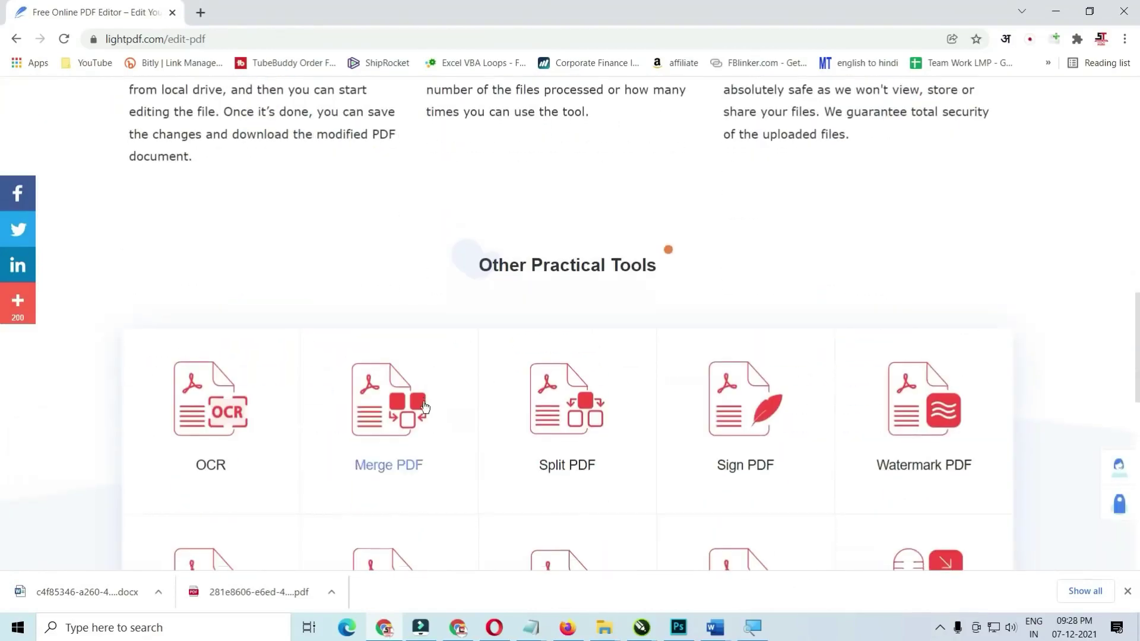
{"action": "scroll", "coordinate": [423, 407], "scroll_direction": "down", "scroll_amount": 4}
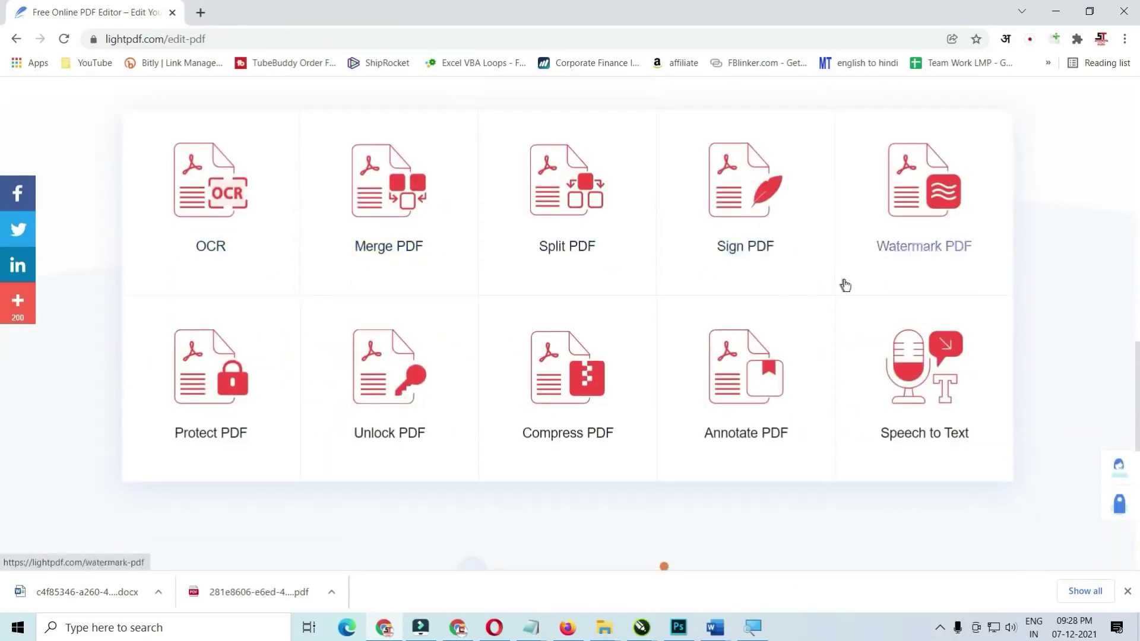
- Merge 1 - Pendrive Design.pdf and 2 - Pendrive design.pdf and open the merged PDF
{"action": "left_click", "coordinate": [400, 248]}
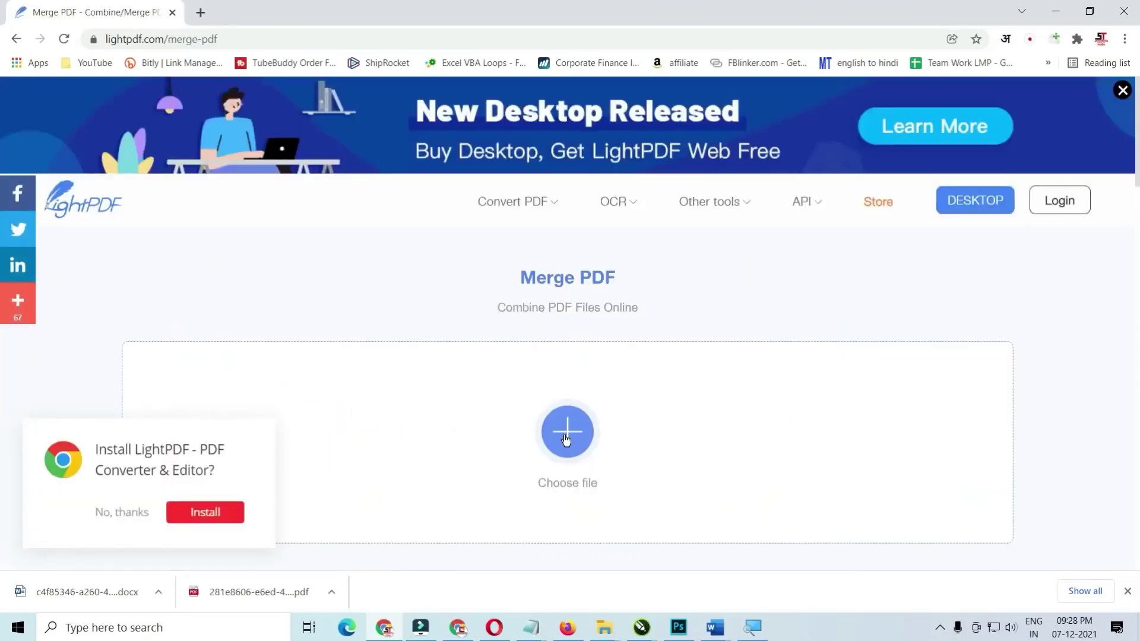
{"action": "left_click", "coordinate": [566, 439]}
{"action": "left_click", "coordinate": [250, 134]}
{"action": "left_click", "coordinate": [333, 133], "text": "ctrl"}
{"action": "left_click", "coordinate": [702, 425]}
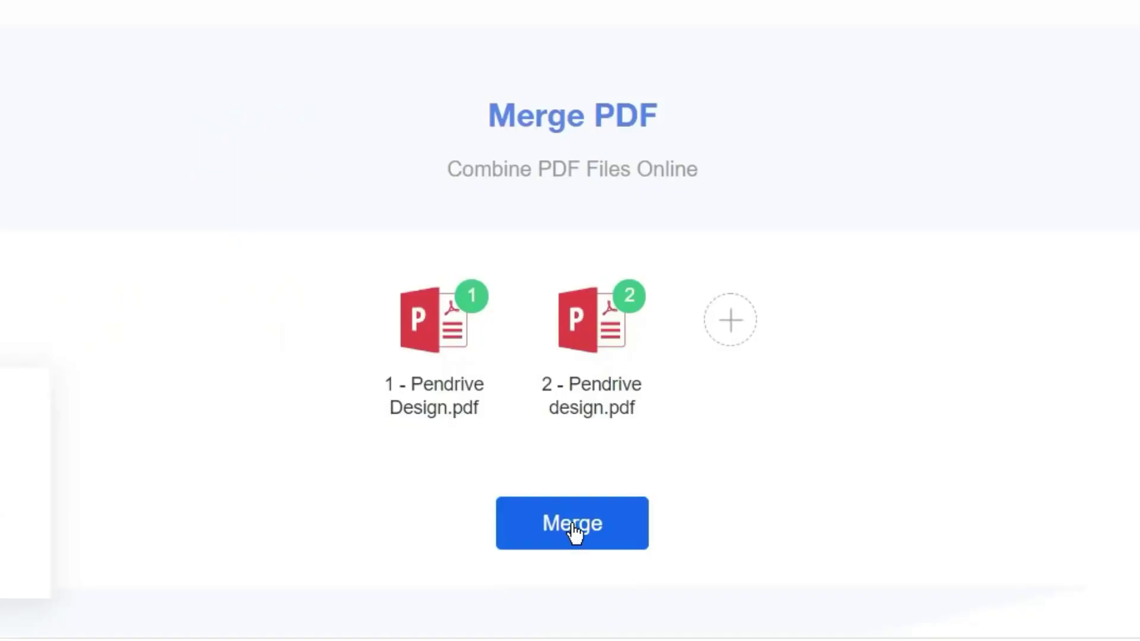
{"action": "left_click", "coordinate": [574, 528]}
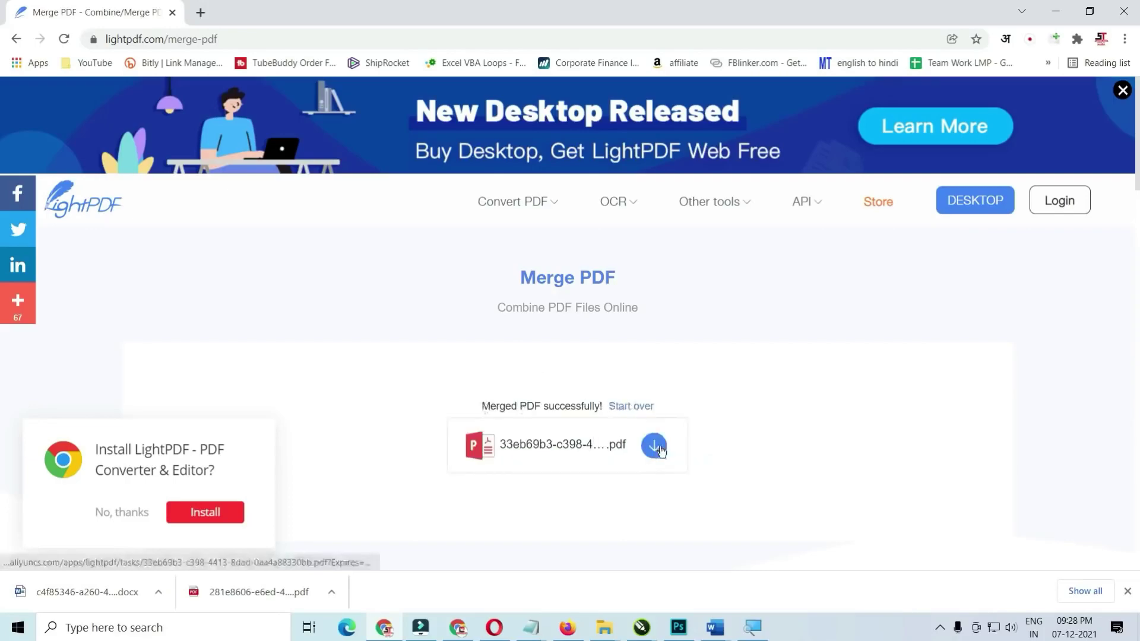
{"action": "left_click", "coordinate": [655, 447]}
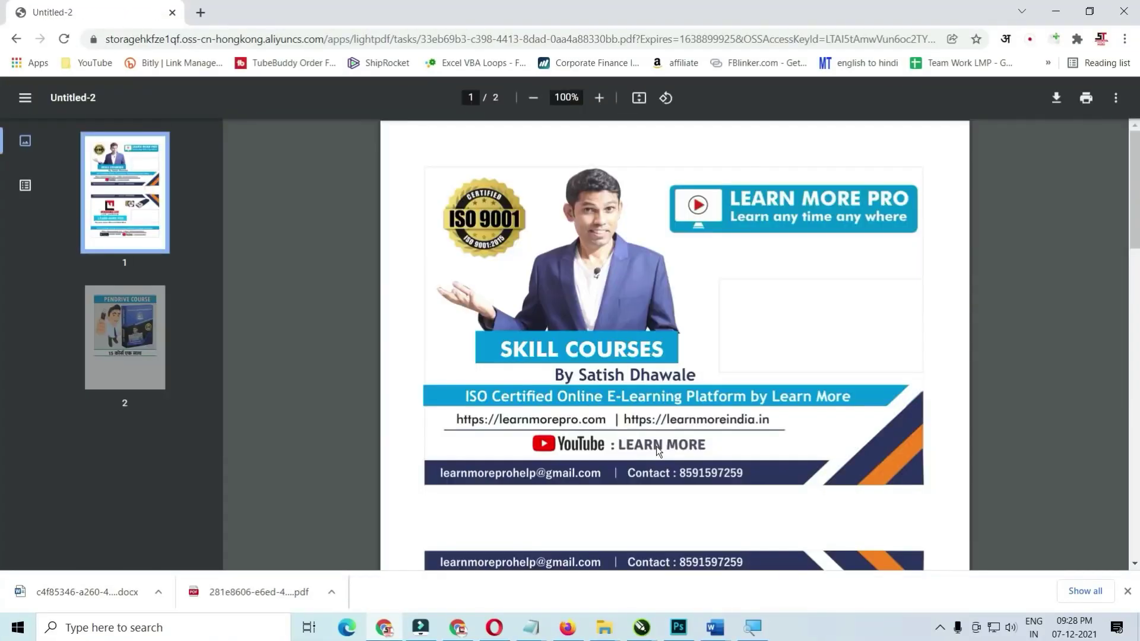
- Compare the merged PDF with both original Pendrive Design PDFs opened from File Explorer
{"action": "scroll", "coordinate": [626, 272], "scroll_direction": "down", "scroll_amount": 12}
{"action": "scroll", "coordinate": [626, 272], "scroll_direction": "up", "scroll_amount": 3}
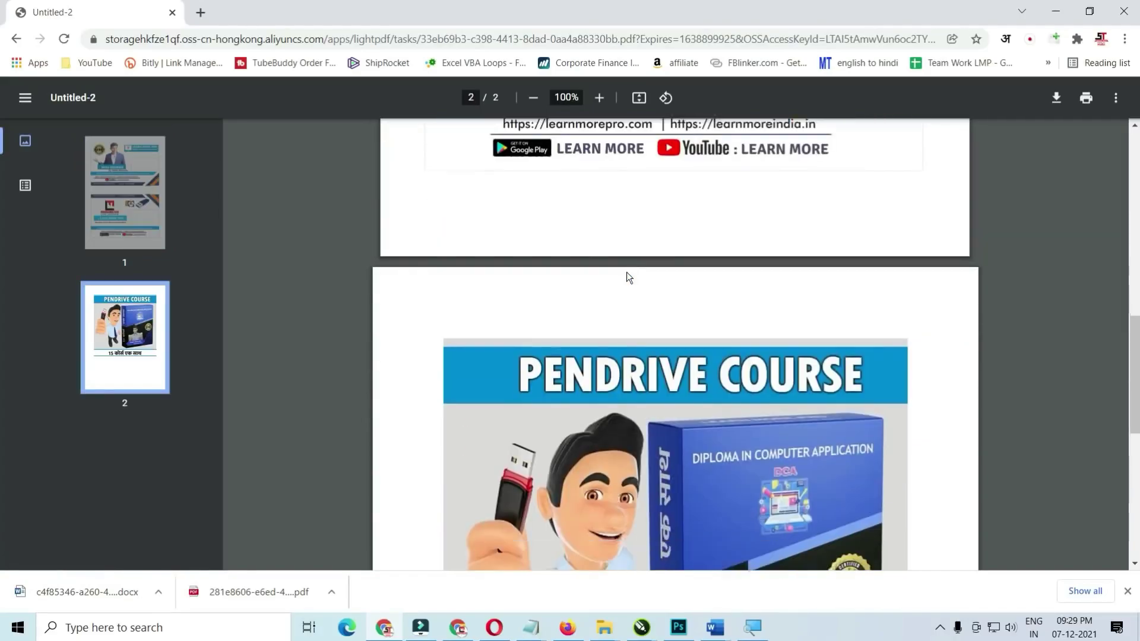
{"action": "key", "text": "alt+Tab"}
{"action": "double_click", "coordinate": [611, 280]}
{"action": "key", "text": "alt+Tab"}
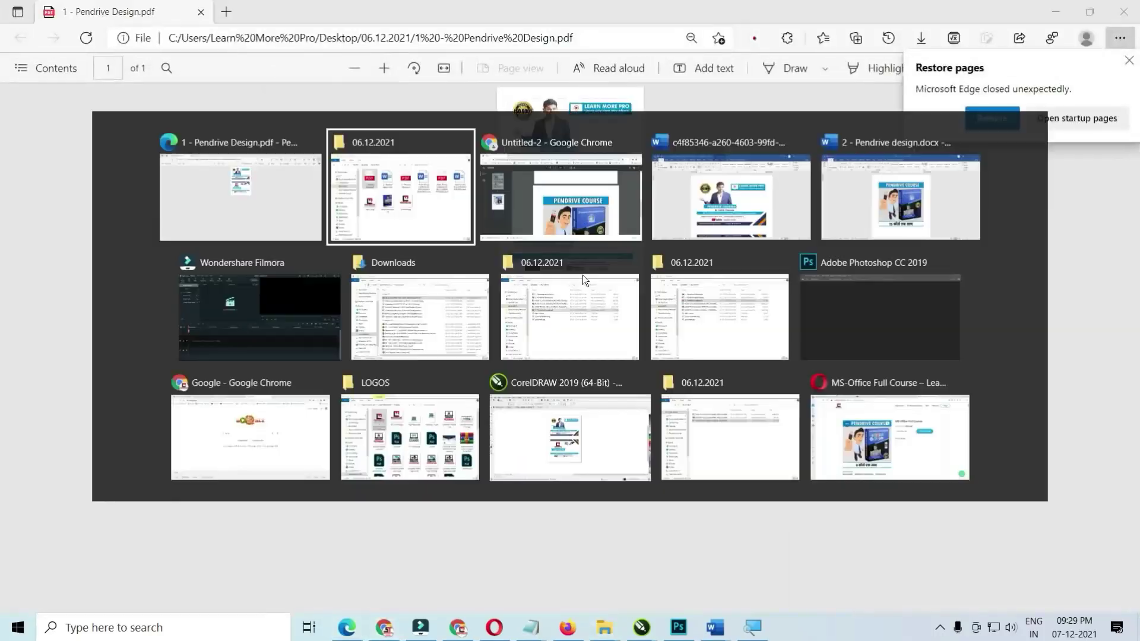
{"action": "double_click", "coordinate": [793, 277]}
{"action": "key", "text": "alt+Tab"}
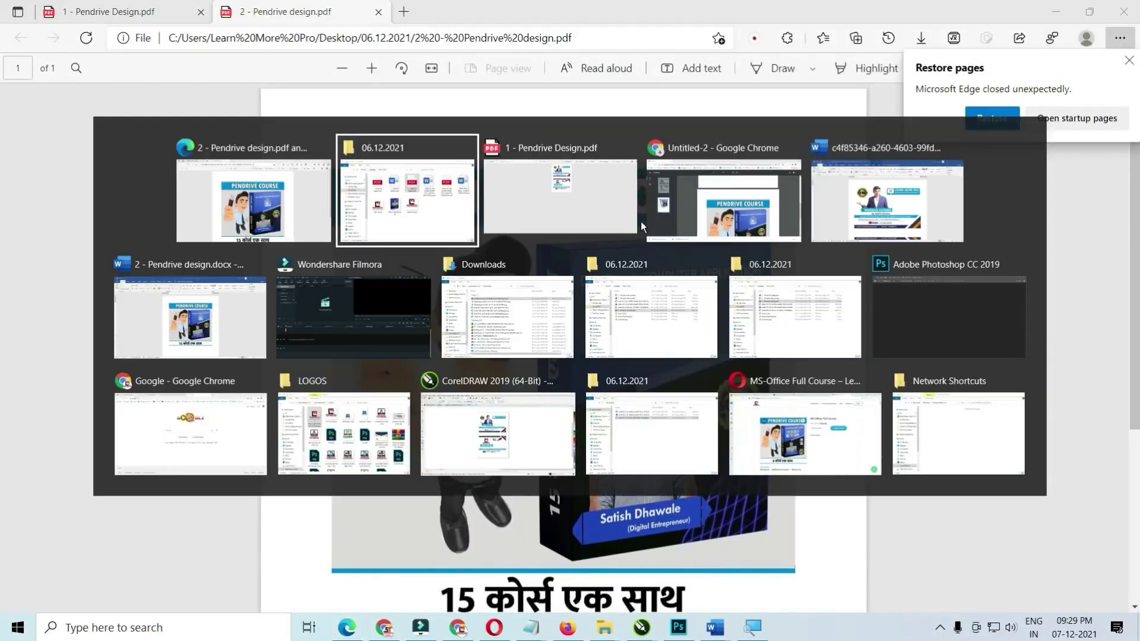
{"action": "scroll", "coordinate": [639, 287], "scroll_direction": "down", "scroll_amount": 10}
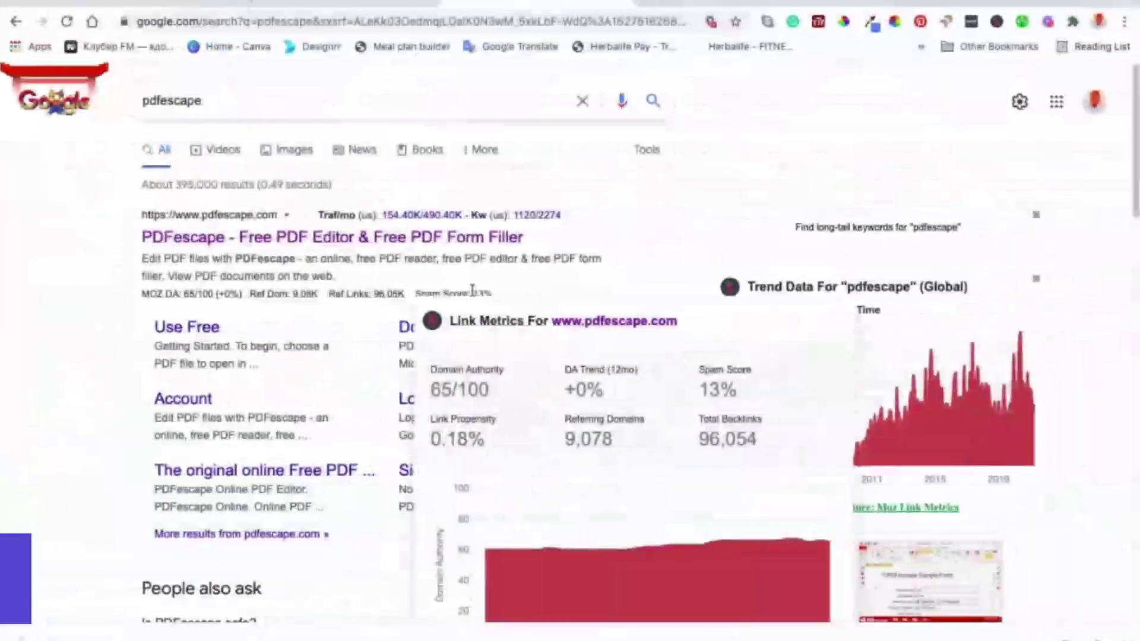
- Open PDFescape from the results, scroll the Resilience guide PDF, then return to pdfescape.com
{"action": "left_click", "coordinate": [343, 240]}
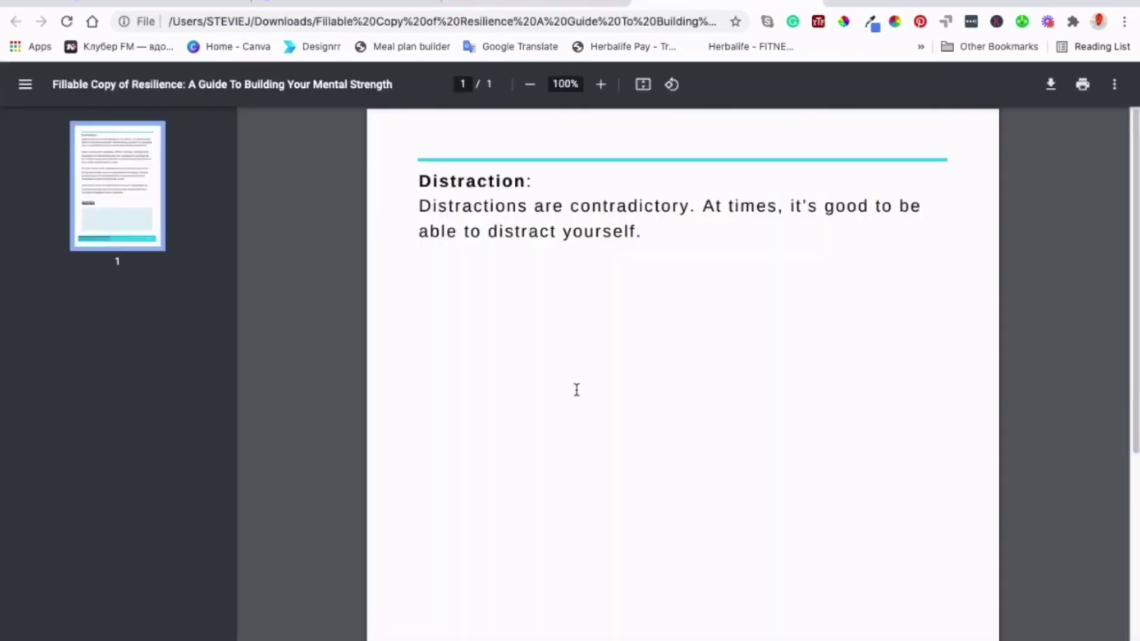
{"action": "scroll", "coordinate": [577, 389], "scroll_direction": "down", "scroll_amount": 10}
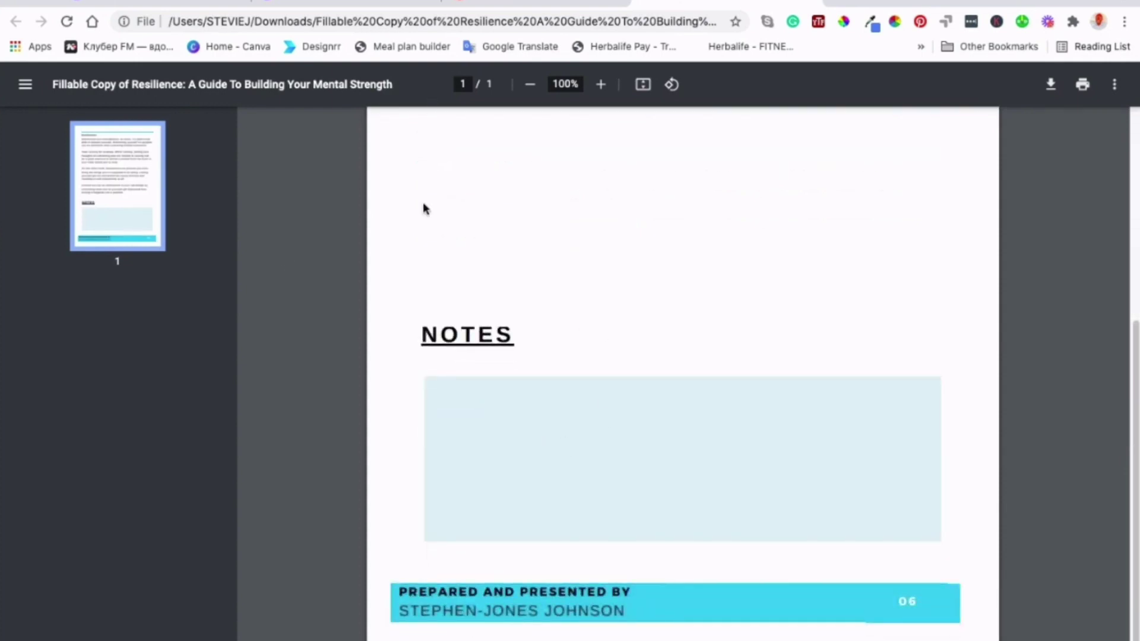
{"action": "left_click", "coordinate": [537, 3]}
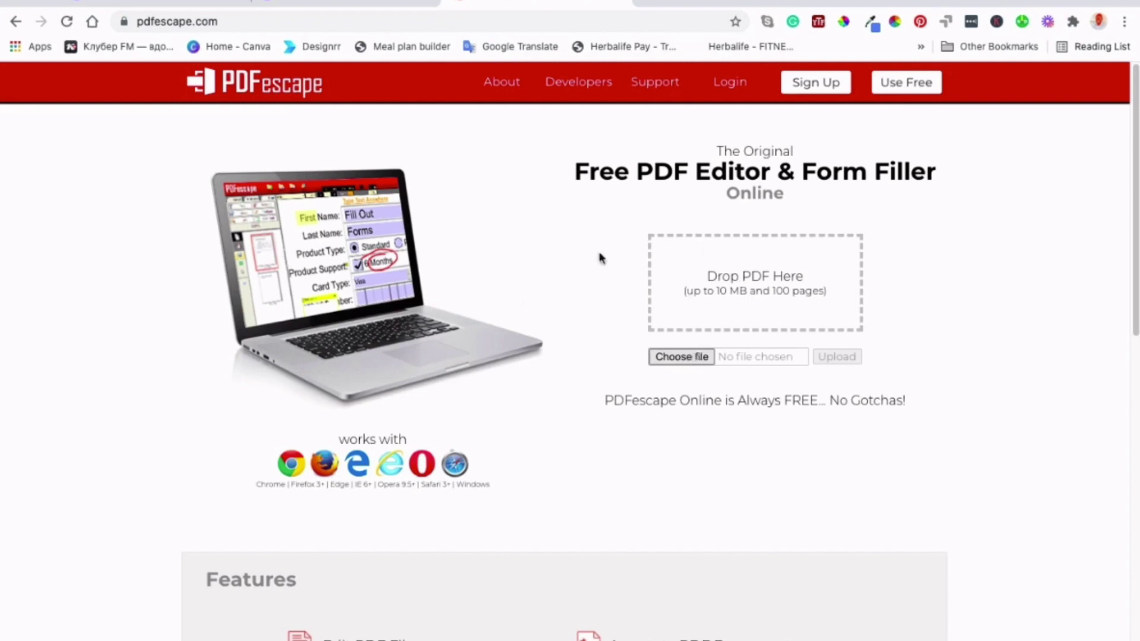
- Load the Resilience guide PDF into PDFescape, scroll to the NOTES box, and choose Insert > Form Field
{"action": "left_click", "coordinate": [681, 356]}
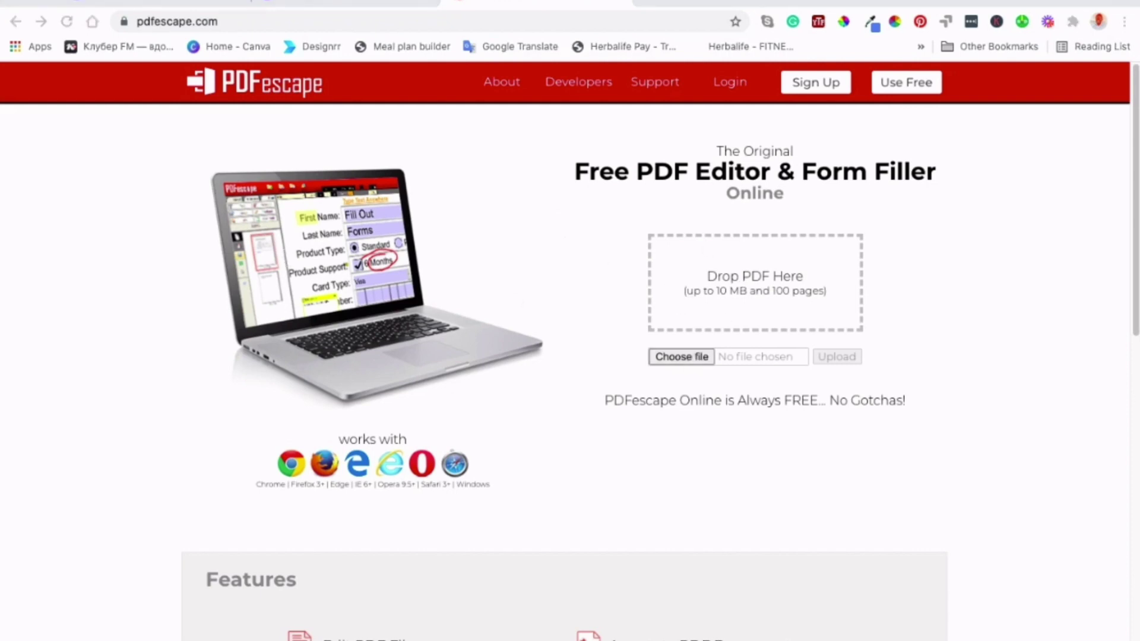
{"action": "left_click_drag", "start_coordinate": [738, 319], "coordinate": [736, 314]}
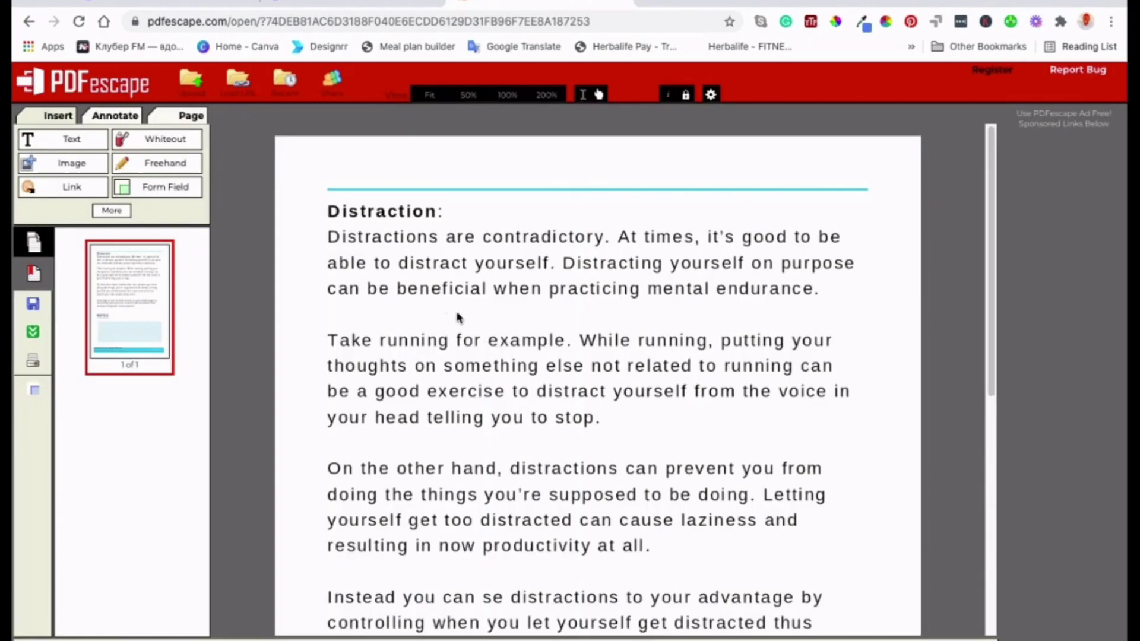
{"action": "scroll", "coordinate": [530, 383], "scroll_direction": "down", "scroll_amount": 8}
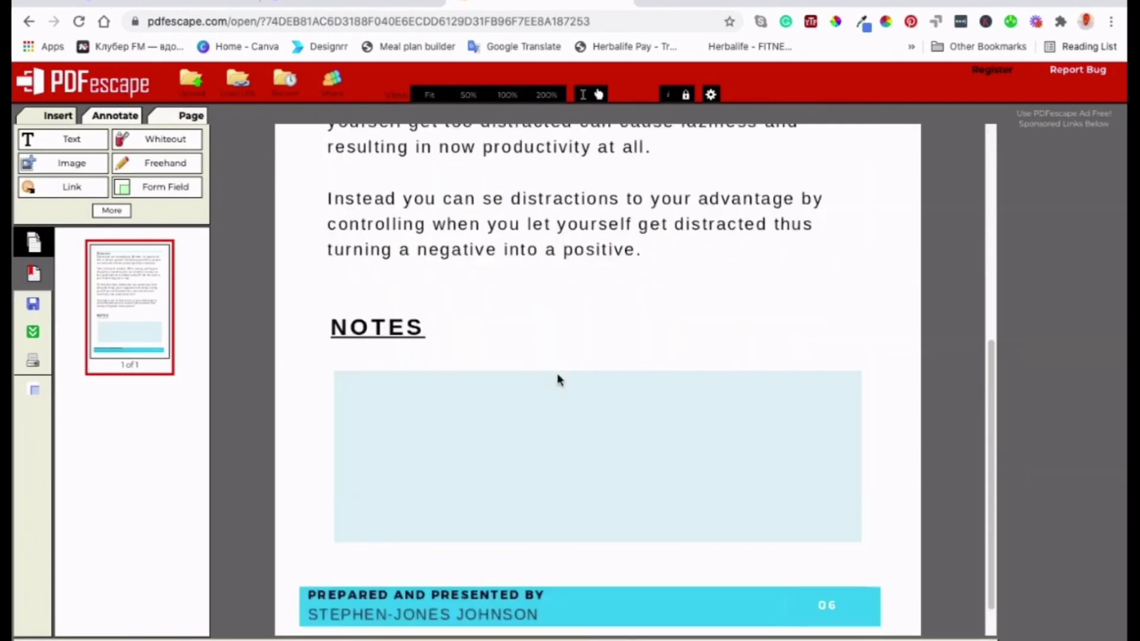
{"action": "scroll", "coordinate": [633, 415], "scroll_direction": "up", "scroll_amount": 5}
{"action": "scroll", "coordinate": [578, 295], "scroll_direction": "down", "scroll_amount": 2}
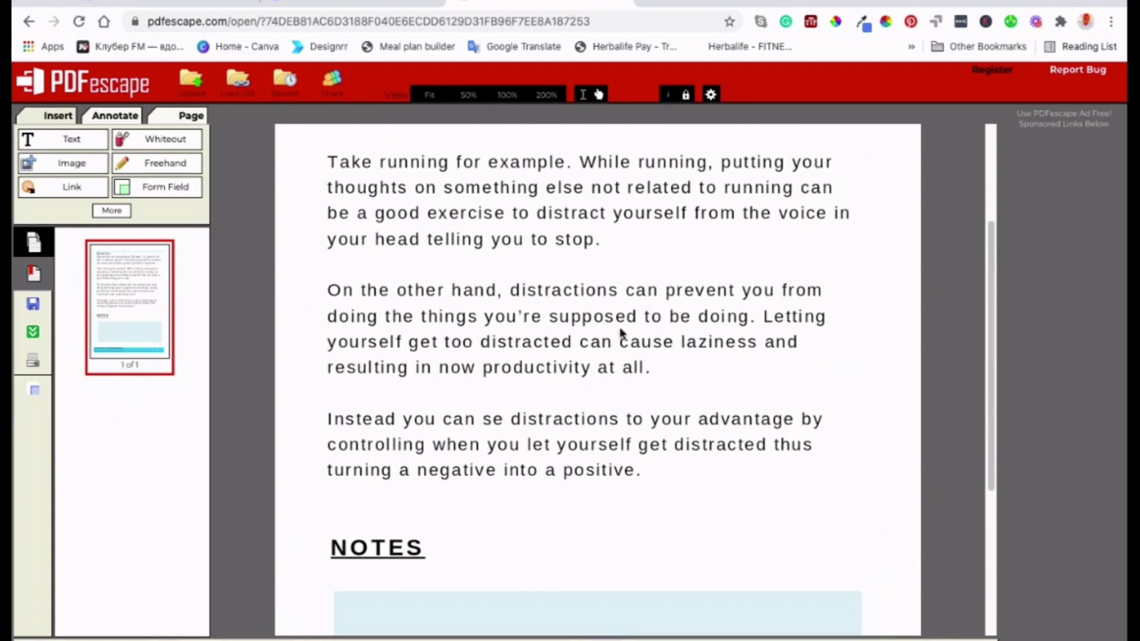
{"action": "scroll", "coordinate": [515, 355], "scroll_direction": "up", "scroll_amount": 3}
{"action": "scroll", "coordinate": [515, 355], "scroll_direction": "down", "scroll_amount": 2}
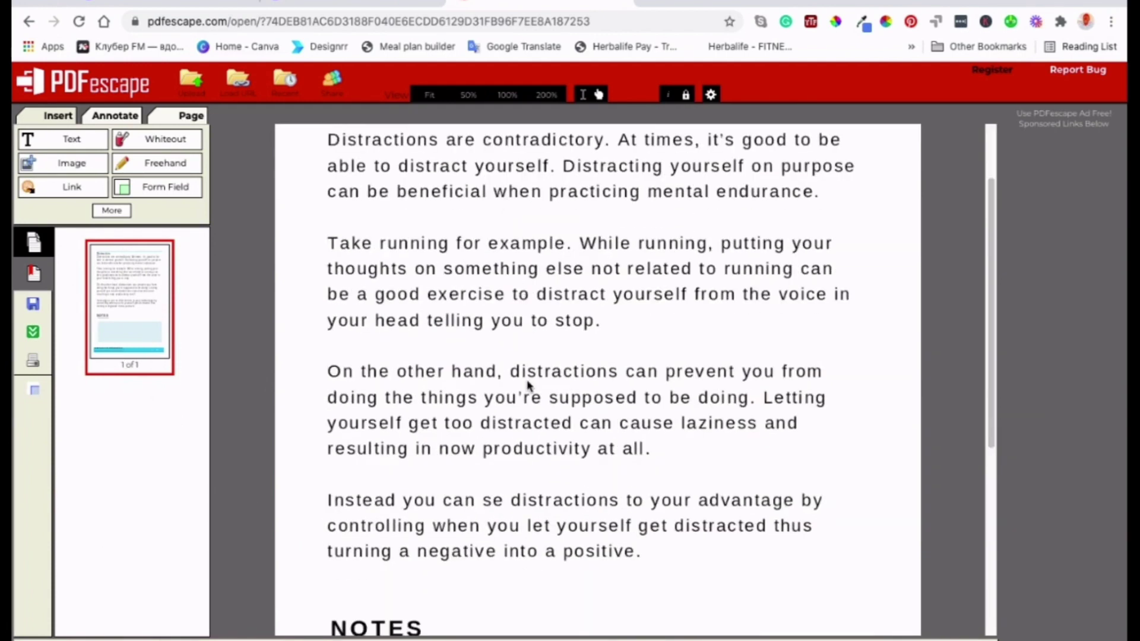
{"action": "scroll", "coordinate": [527, 390], "scroll_direction": "down", "scroll_amount": 6}
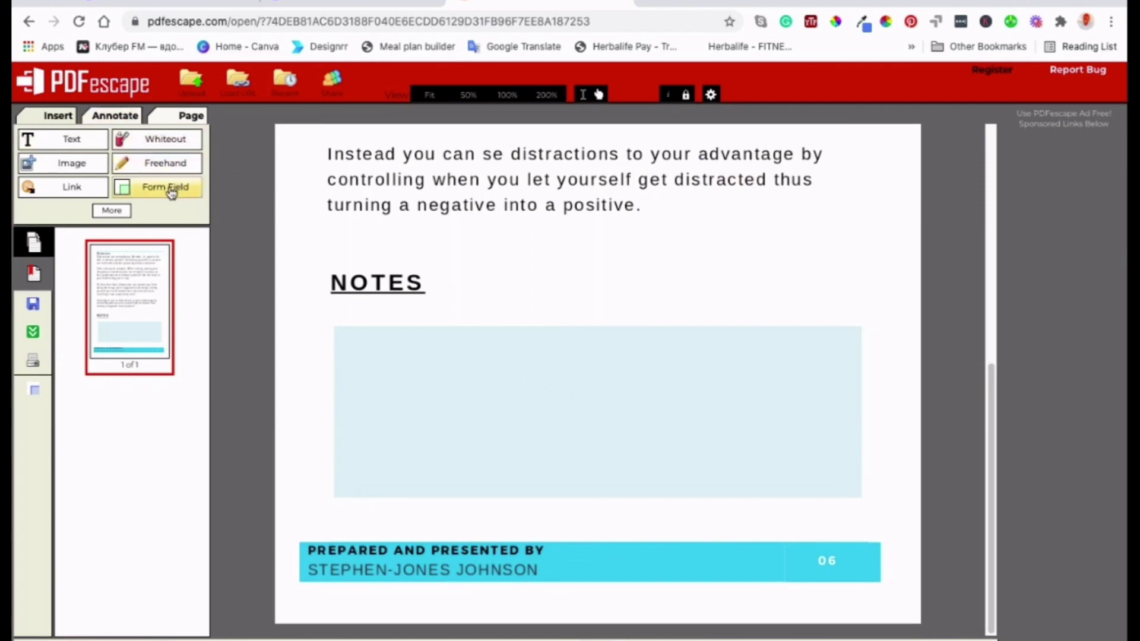
{"action": "left_click", "coordinate": [171, 188]}
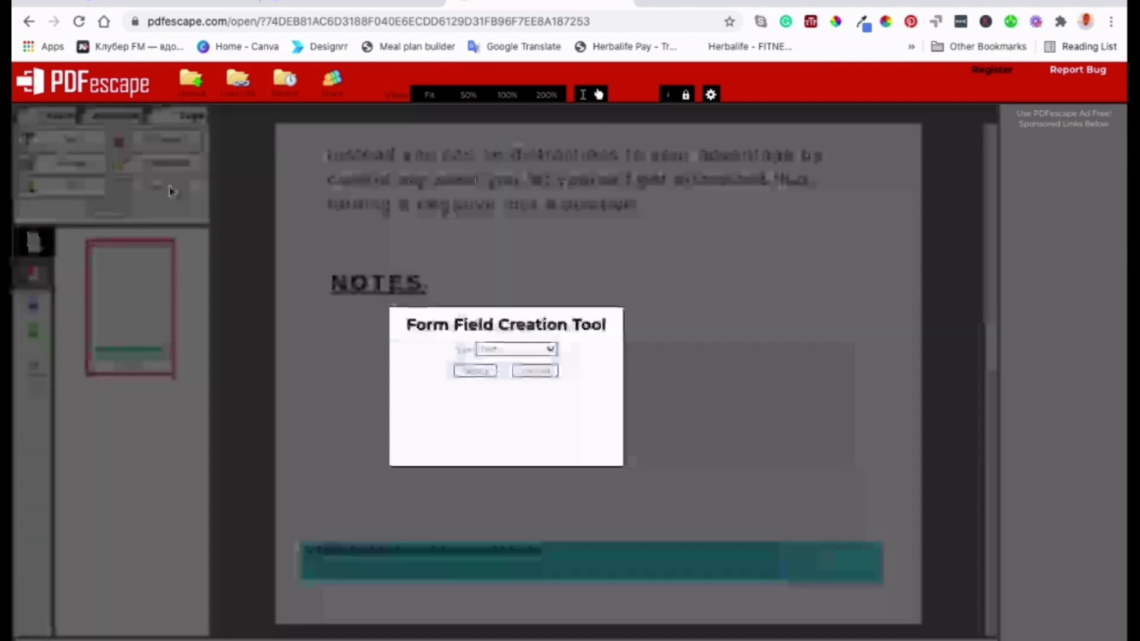
- Place a Text Paragraph form field in the NOTES box and resize it to fill the box
{"action": "left_click", "coordinate": [544, 369]}
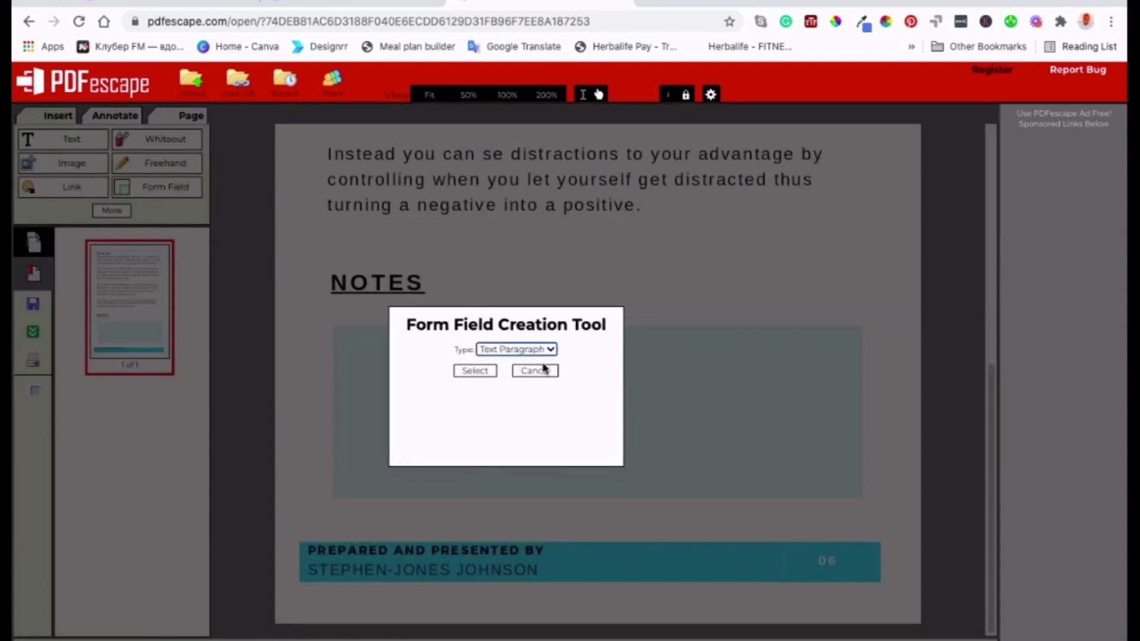
{"action": "left_click", "coordinate": [475, 371]}
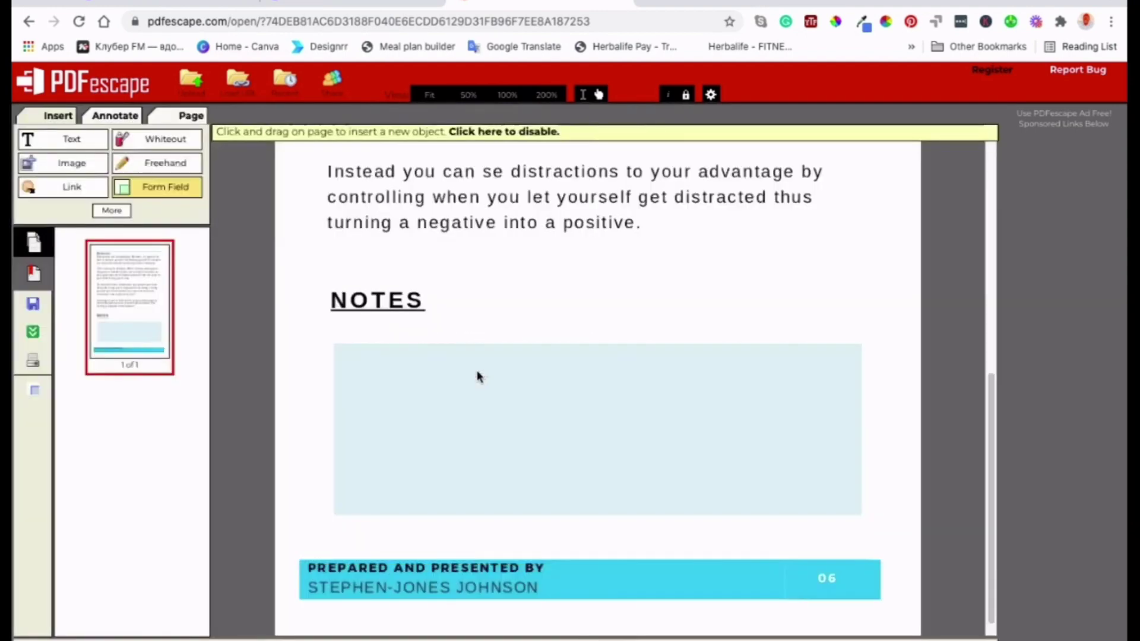
{"action": "left_click", "coordinate": [403, 369]}
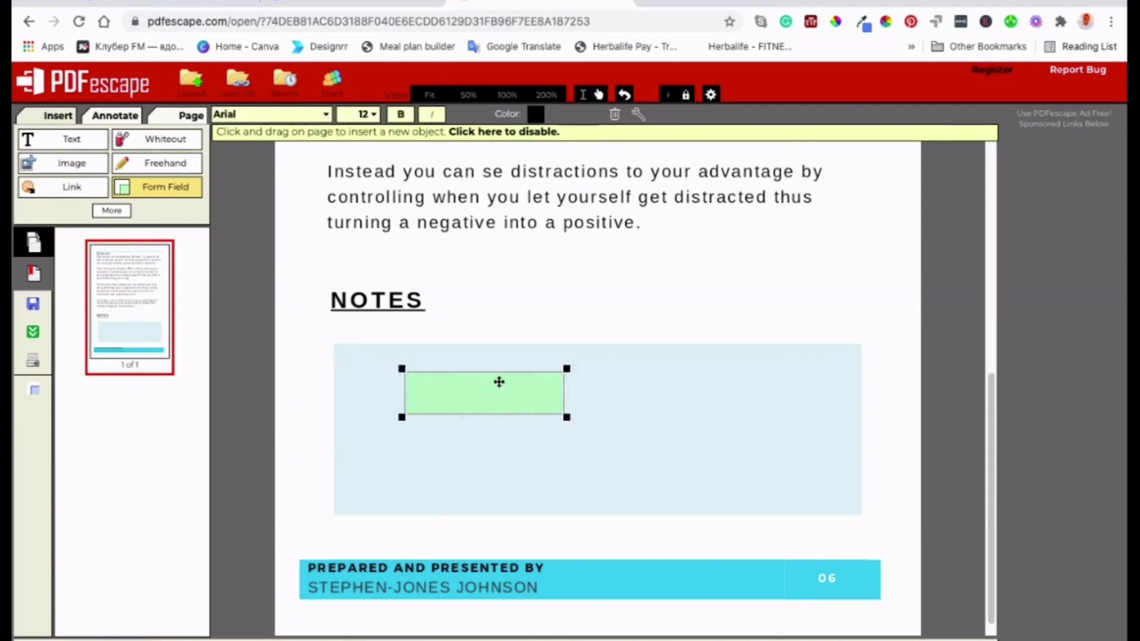
{"action": "left_click_drag", "start_coordinate": [493, 400], "coordinate": [423, 372]}
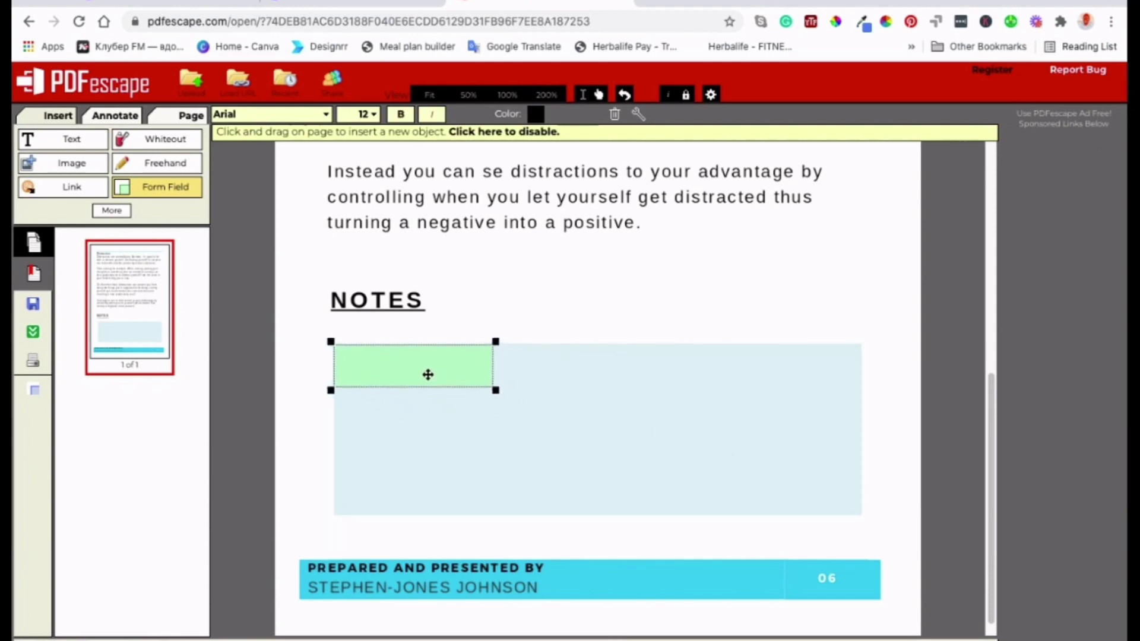
{"action": "left_click_drag", "start_coordinate": [495, 390], "coordinate": [865, 519]}
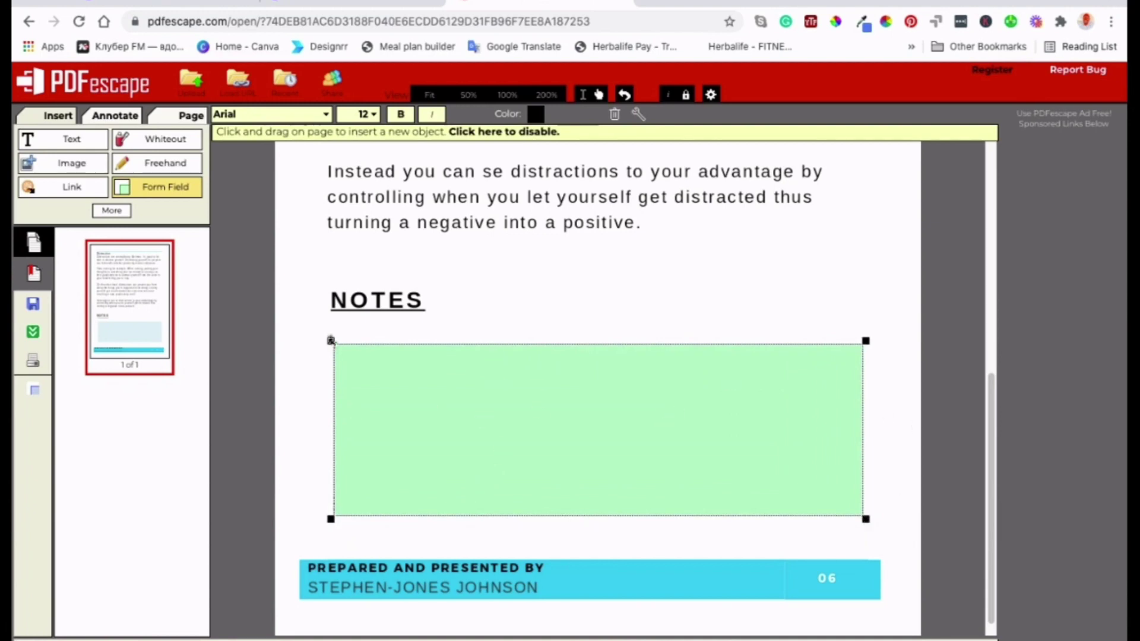
{"action": "left_click_drag", "start_coordinate": [330, 340], "coordinate": [331, 341]}
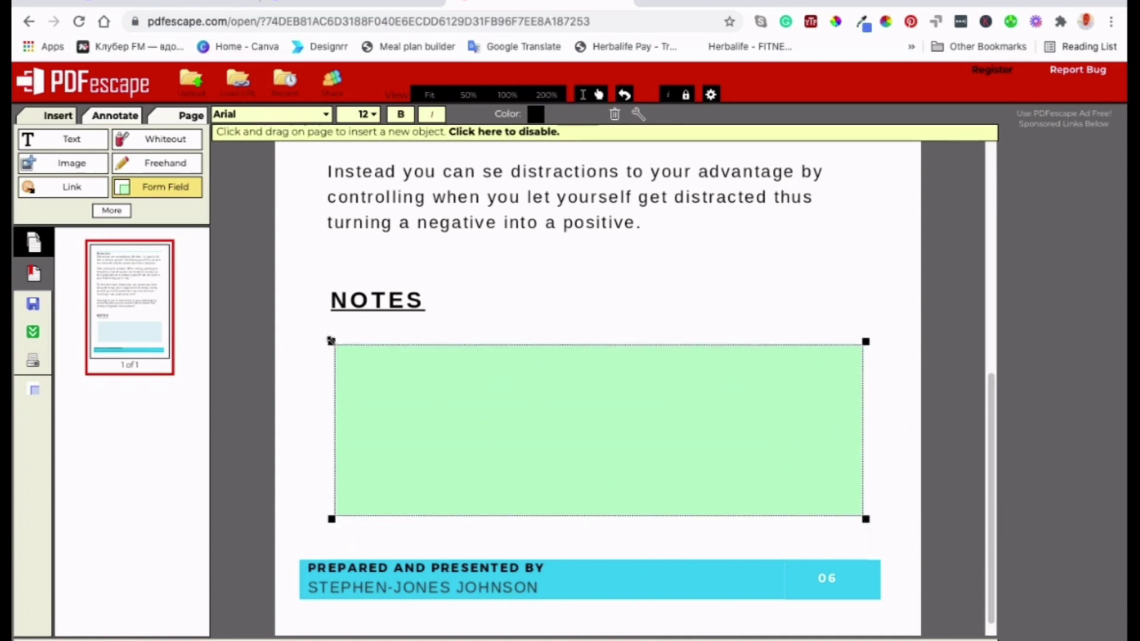
- Set the NOTES form field's font to Verdana at size 14
{"action": "scroll", "coordinate": [463, 403], "scroll_direction": "up", "scroll_amount": 1}
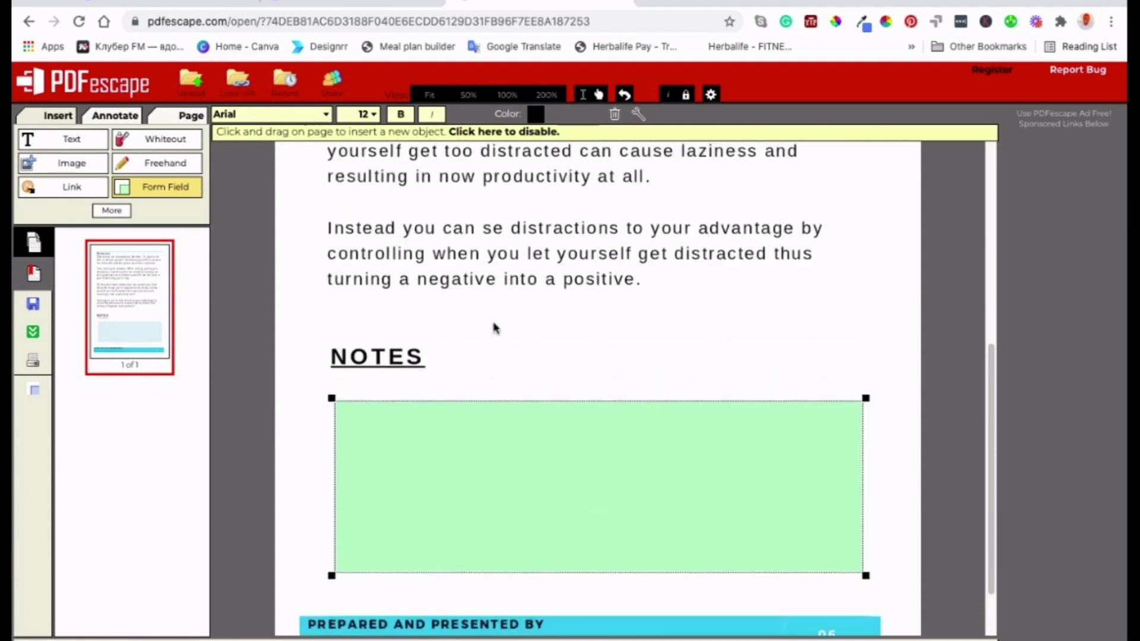
{"action": "left_click", "coordinate": [323, 116]}
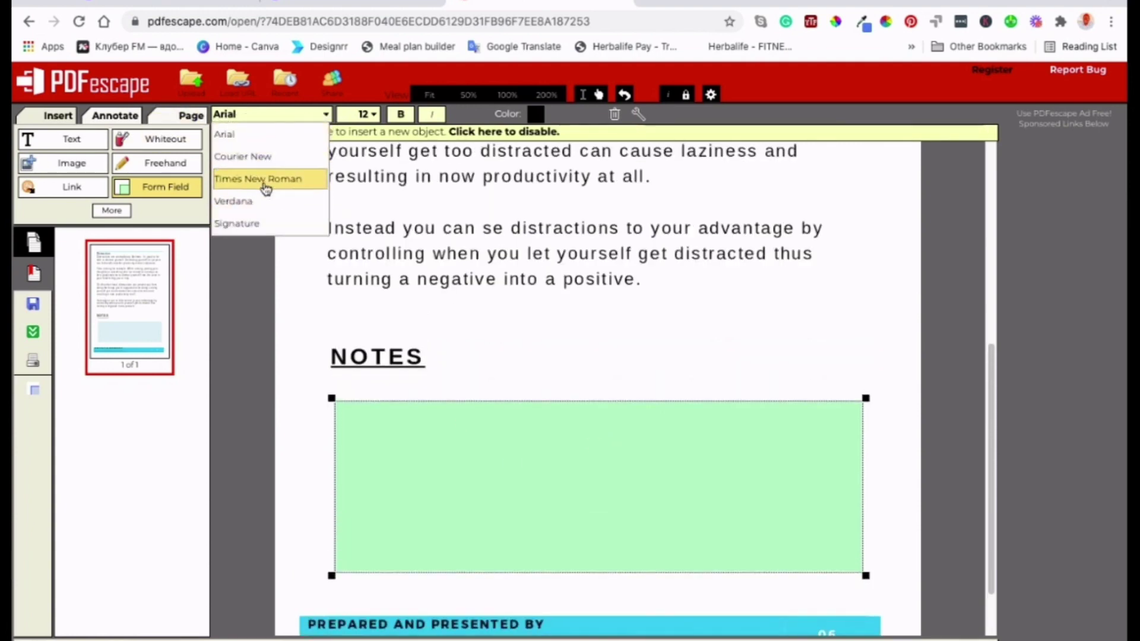
{"action": "left_click", "coordinate": [261, 205]}
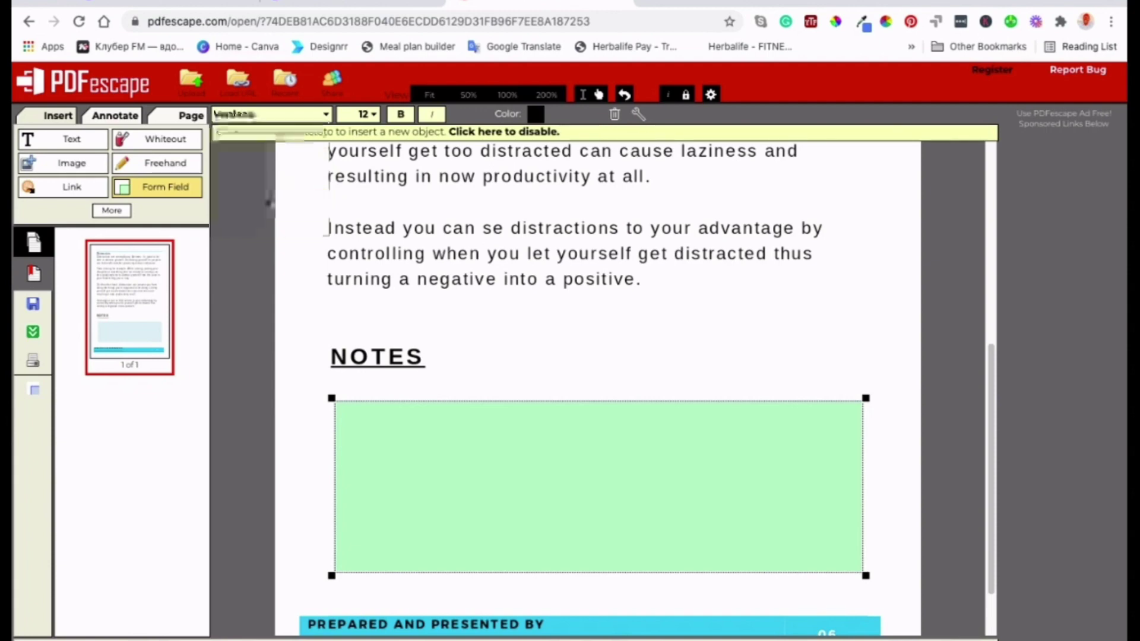
{"action": "left_click", "coordinate": [373, 114]}
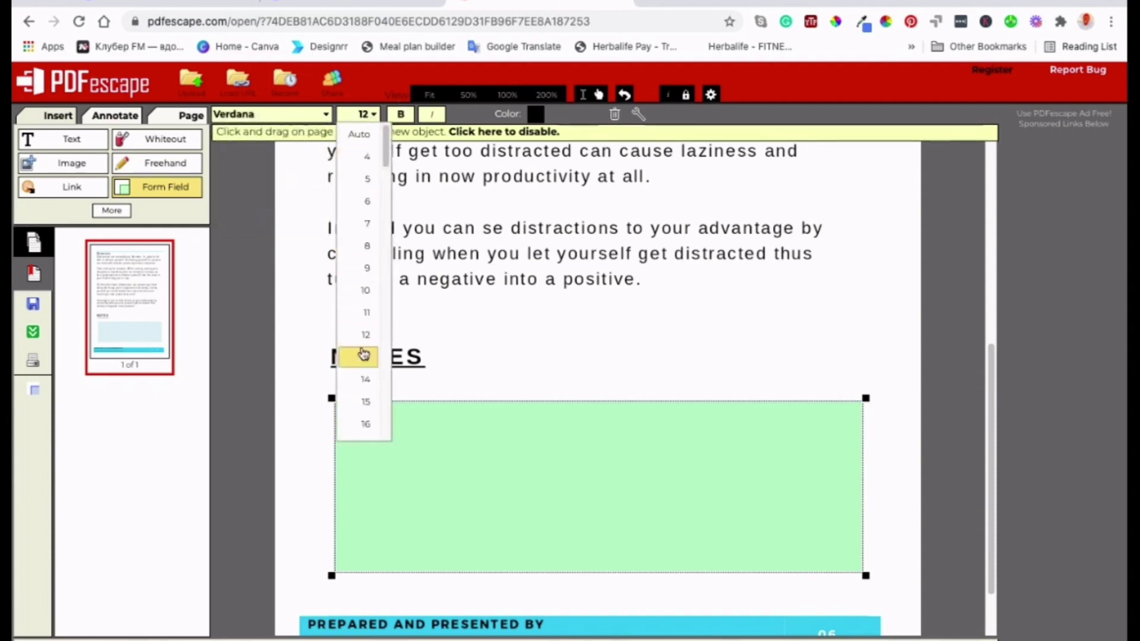
{"action": "left_click", "coordinate": [363, 383]}
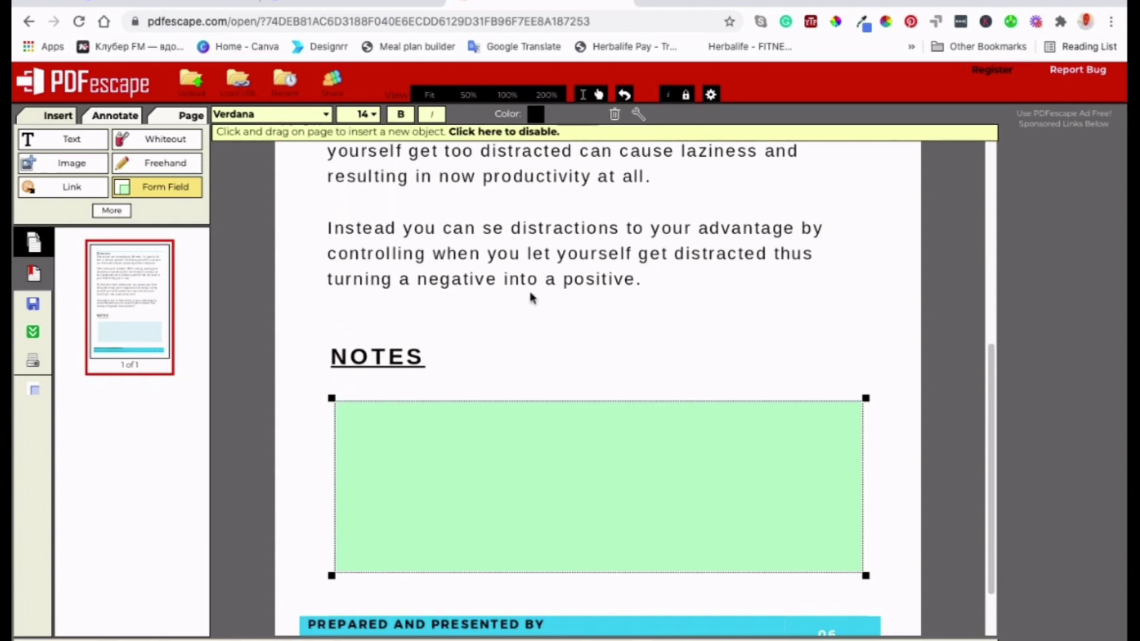
- Enable Multi-line in the form field's properties and confirm
{"action": "scroll", "coordinate": [466, 330], "scroll_direction": "down", "scroll_amount": 1}
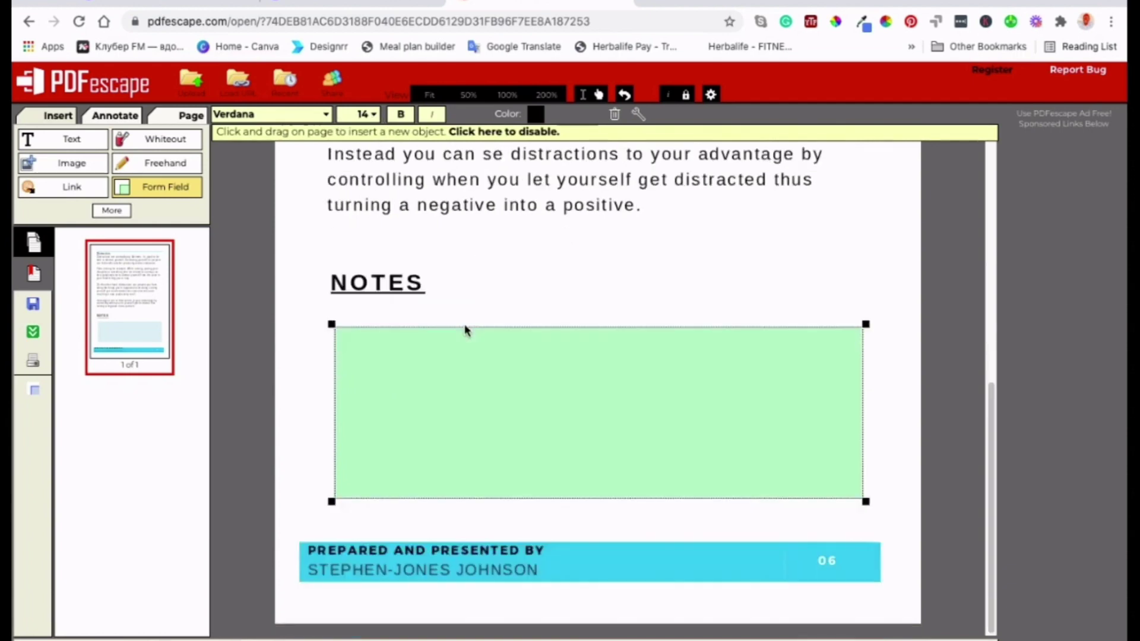
{"action": "right_click", "coordinate": [551, 388]}
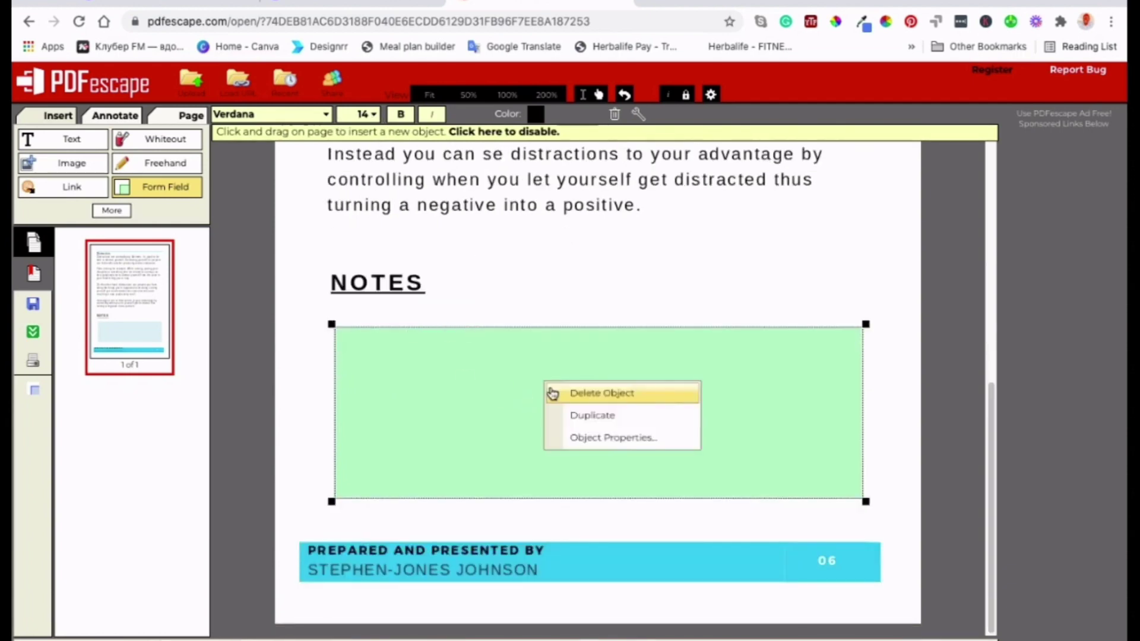
{"action": "left_click", "coordinate": [623, 439]}
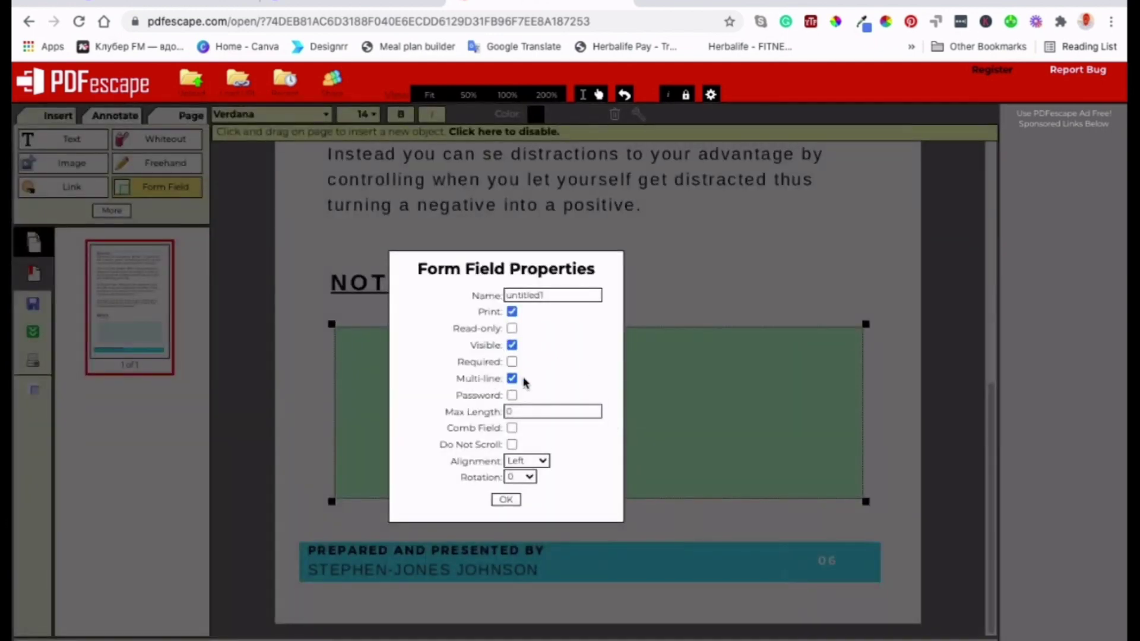
{"action": "left_click", "coordinate": [505, 499]}
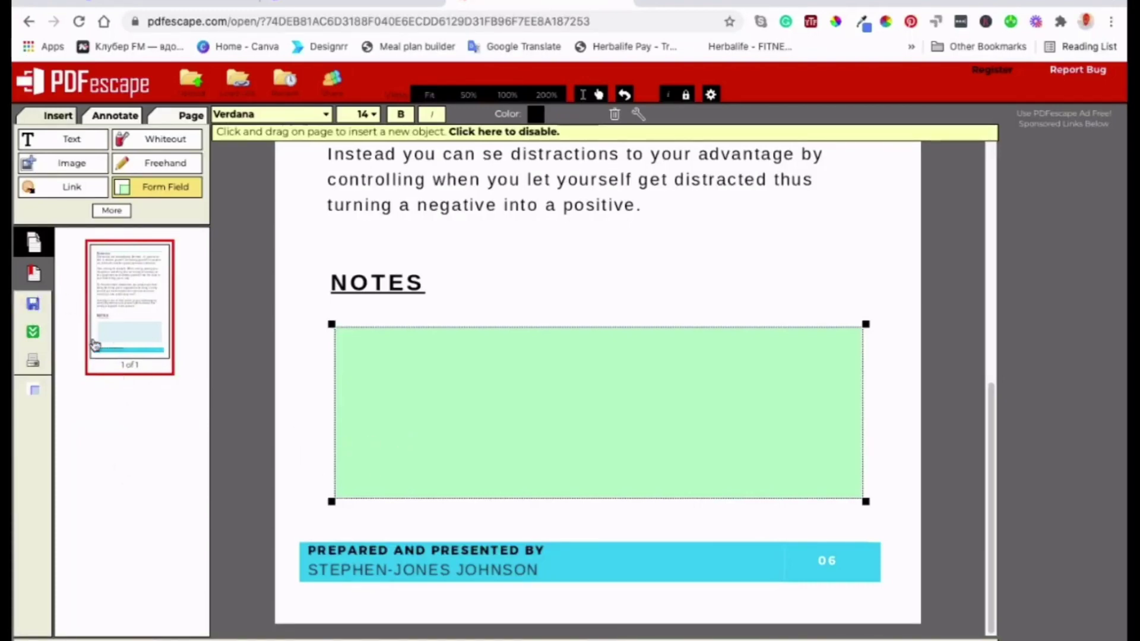
- Save the edited fillable PDF and scroll through the downloaded copy in Chrome
{"action": "left_click", "coordinate": [33, 333]}
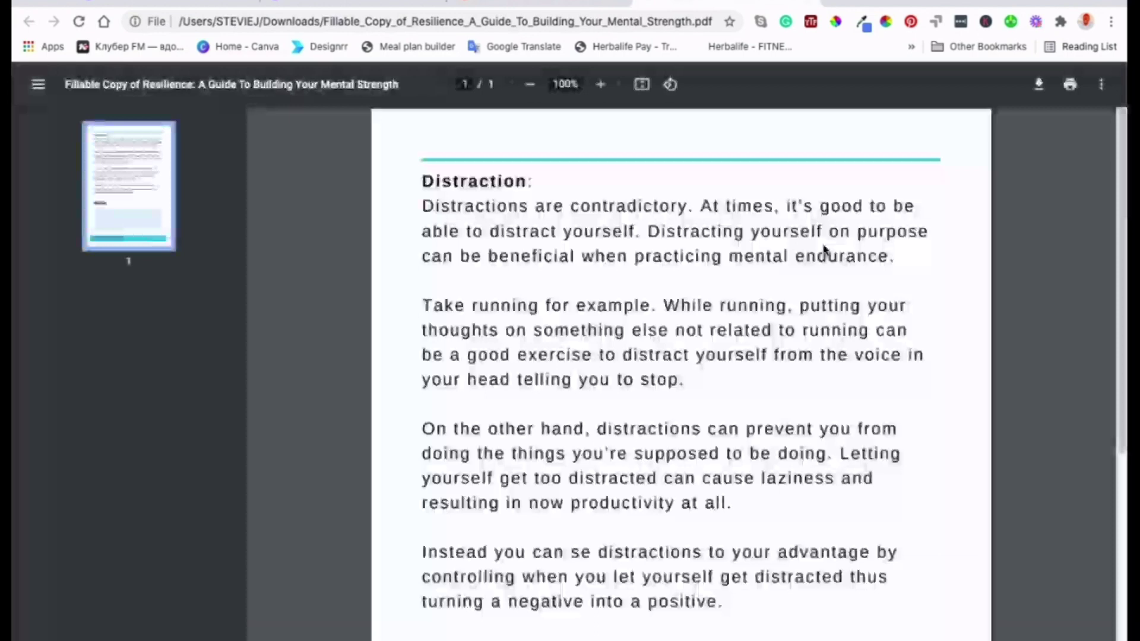
{"action": "scroll", "coordinate": [679, 338], "scroll_direction": "down", "scroll_amount": 6}
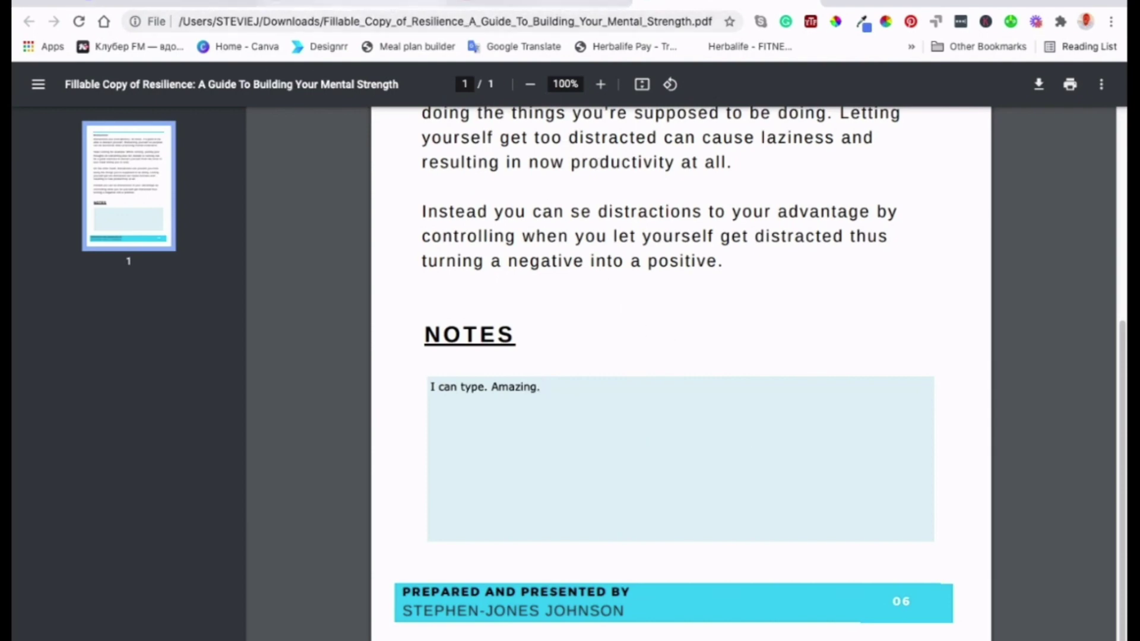
- Back in PDFescape, add a small form field beside NOTES, then open Sejda's online PDF editor
{"action": "left_click", "coordinate": [538, 4]}
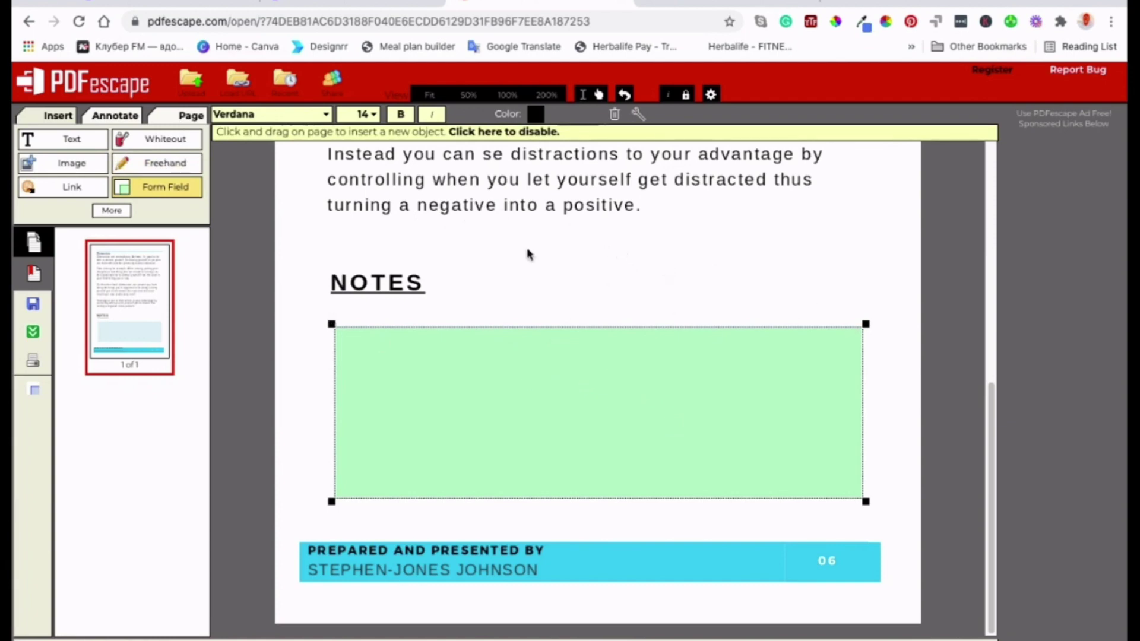
{"action": "left_click_drag", "start_coordinate": [523, 281], "coordinate": [682, 323]}
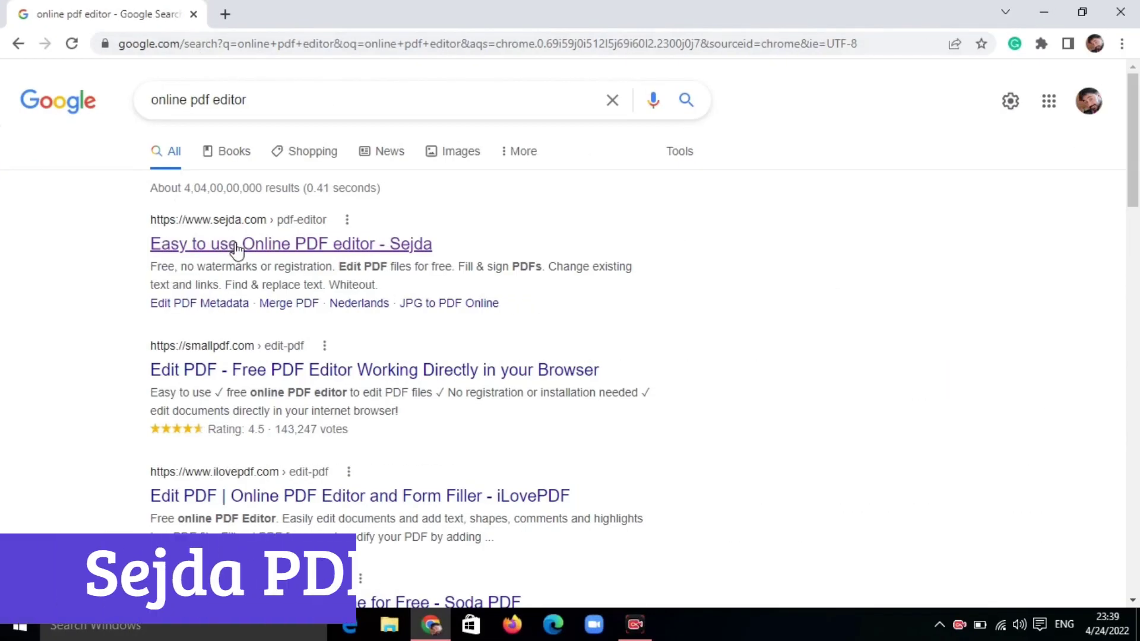
{"action": "left_click", "coordinate": [236, 245]}
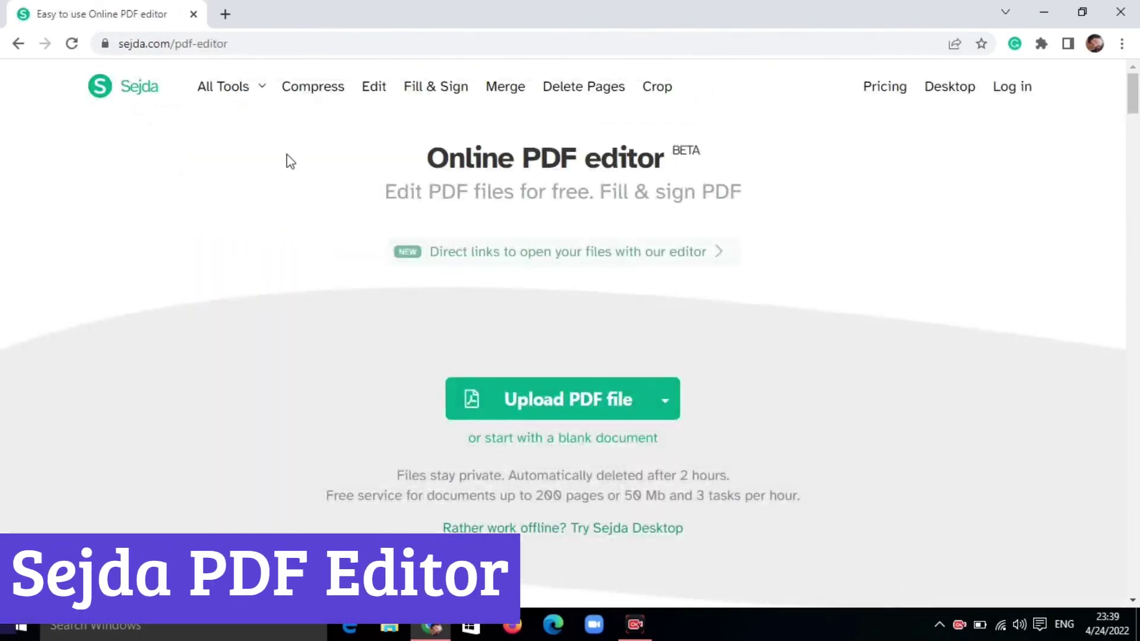
- Browse Sejda's All Tools list, close it, and scroll down the page
{"action": "left_click", "coordinate": [244, 88]}
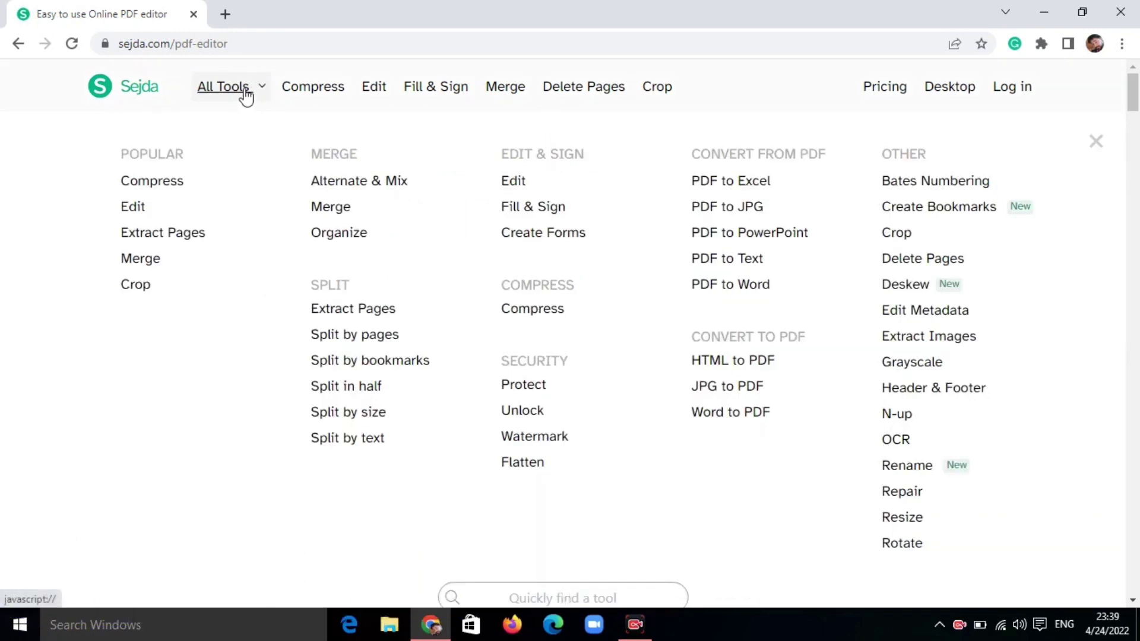
{"action": "left_click", "coordinate": [1096, 143]}
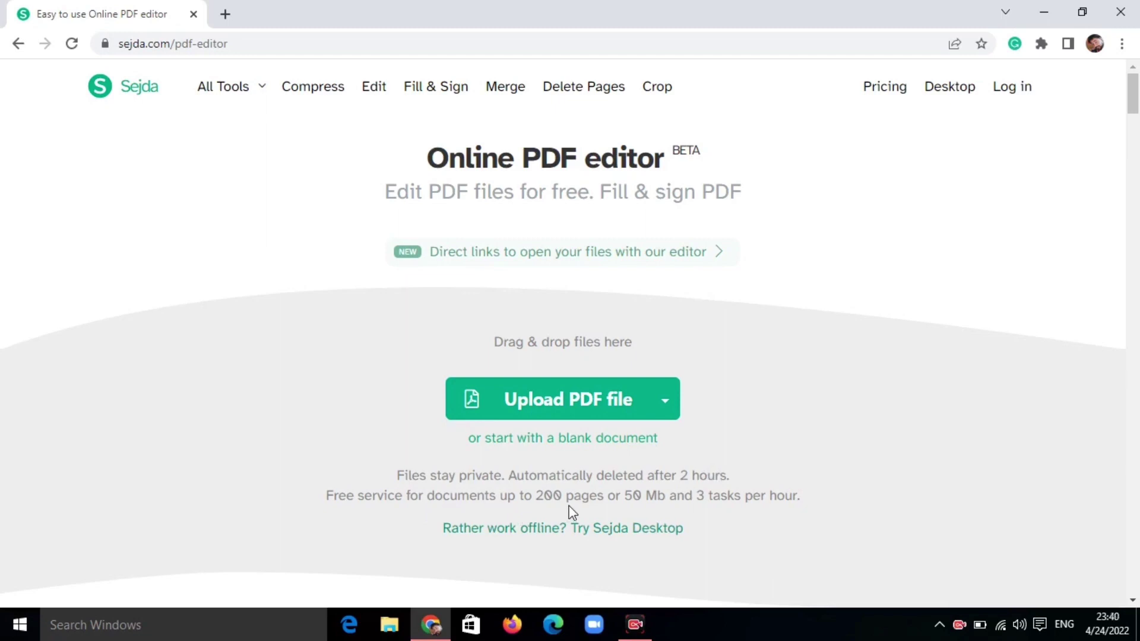
{"action": "mouse_move", "coordinate": [1132, 98]}
{"action": "left_mouse_down"}
{"action": "mouse_move", "coordinate": [1136, 332]}
{"action": "mouse_move", "coordinate": [1136, 97]}
{"action": "left_mouse_up"}
- Upload the ordinance 11 PDF into Sejda's editor
{"action": "left_click", "coordinate": [547, 330]}
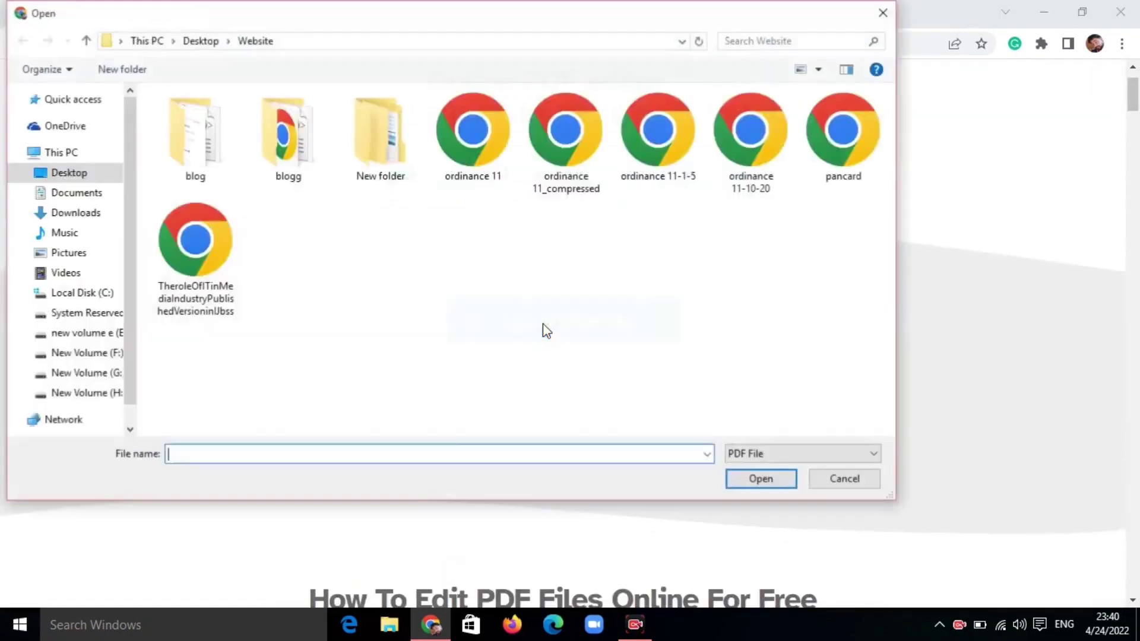
{"action": "left_click", "coordinate": [469, 131]}
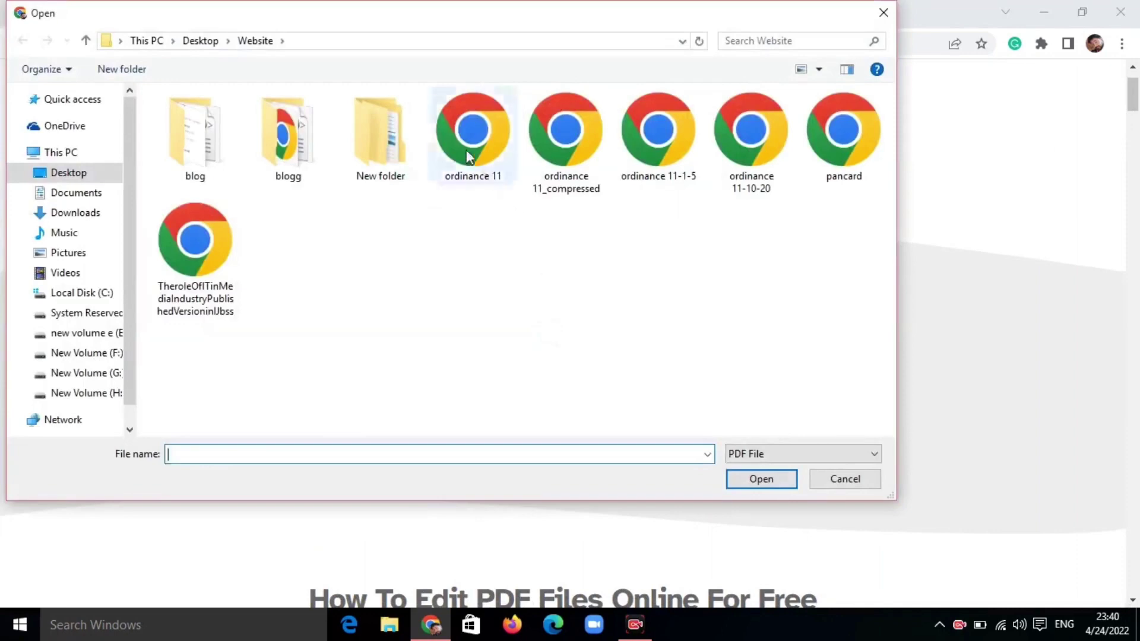
{"action": "left_click", "coordinate": [740, 482]}
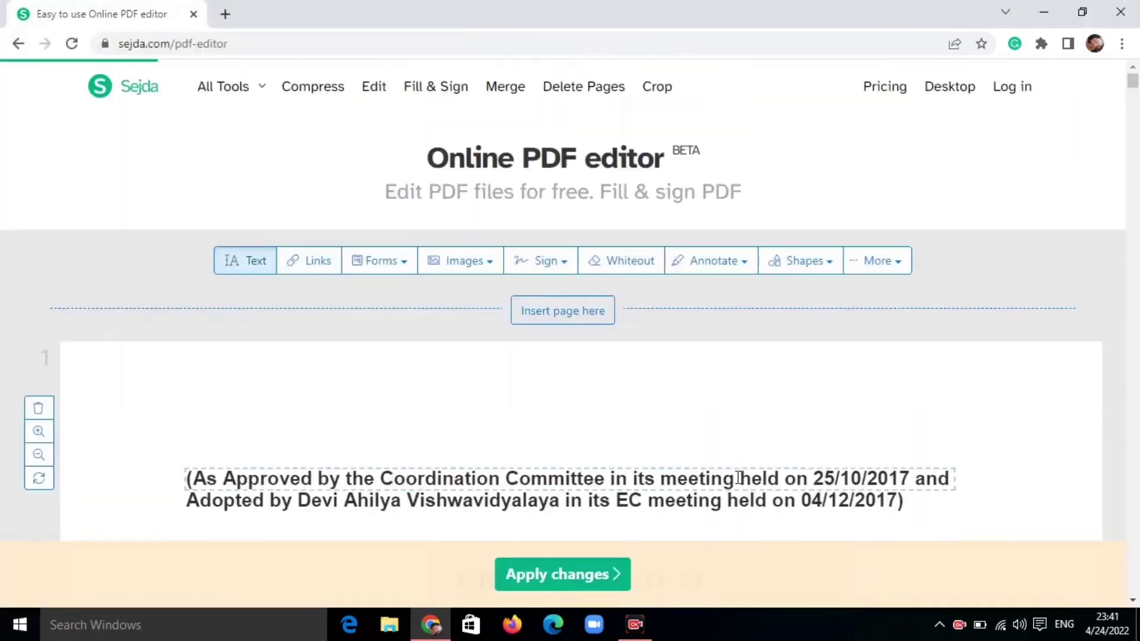
{"action": "scroll", "coordinate": [491, 501], "scroll_direction": "down", "scroll_amount": 5}
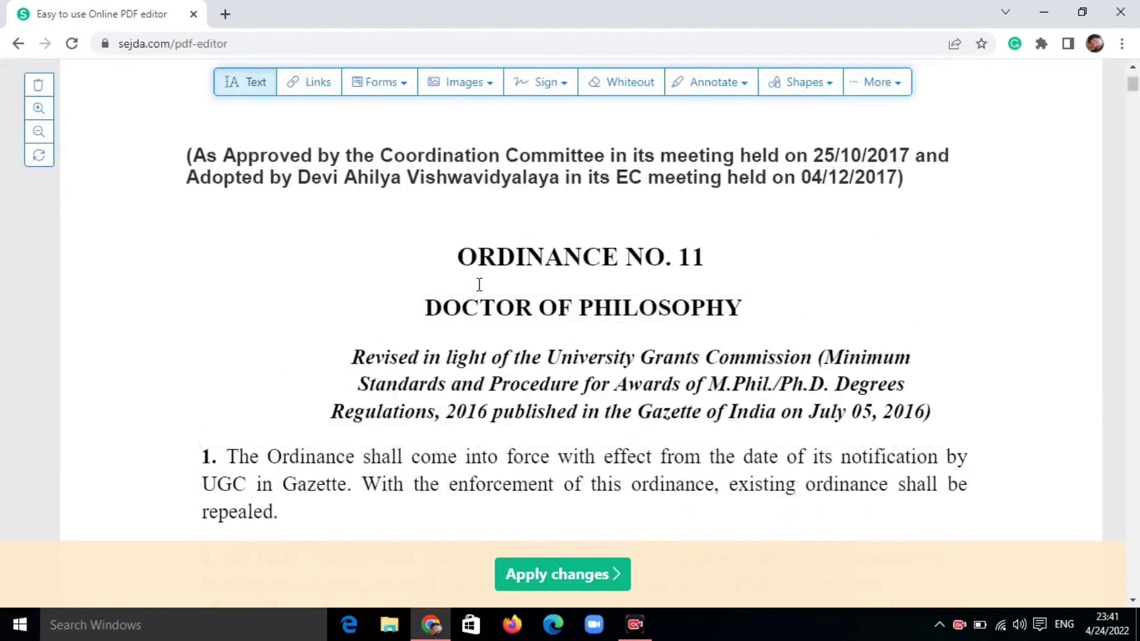
- Renumber the heading to ORDINANCE NO. 16 and change DOCTOR to MASTER OF PHILOSOPHY
{"action": "left_click", "coordinate": [700, 259]}
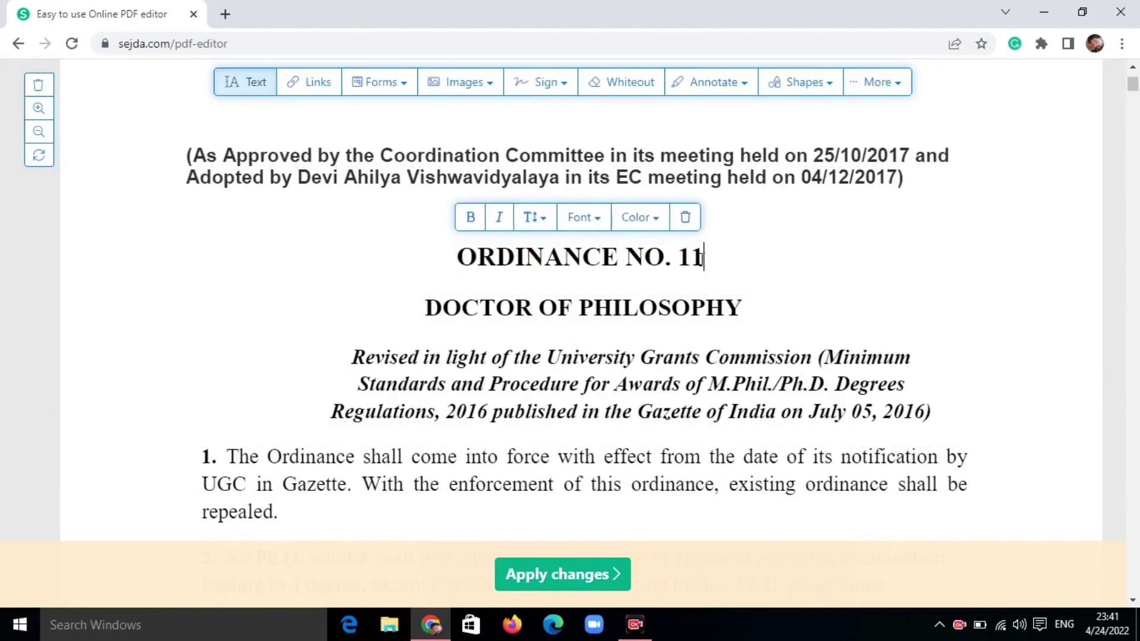
{"action": "left_click", "coordinate": [496, 308]}
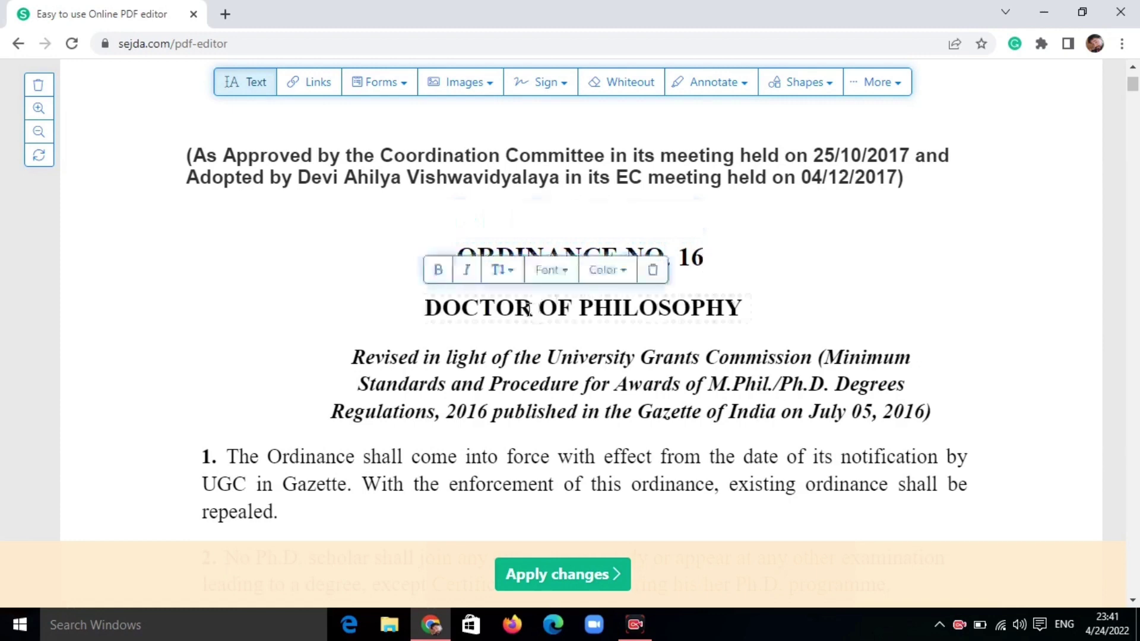
{"action": "key", "text": "BackSpace"}
{"action": "key", "text": "BackSpace"}
{"action": "key", "text": "BackSpace"}
{"action": "key", "text": "BackSpace"}
{"action": "key", "text": "BackSpace"}
{"action": "key", "text": "BackSpace"}
{"action": "type", "text": "MASTER"}
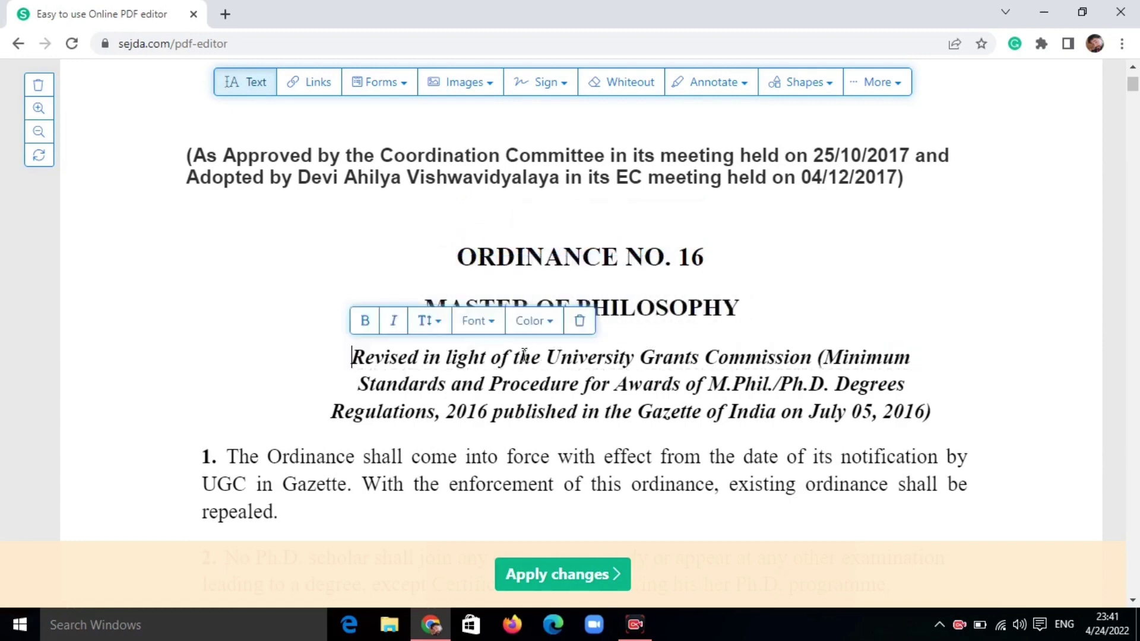
- Make the MASTER OF PHILOSOPHY heading orange and enlarge its font size to 15
{"action": "left_click", "coordinate": [524, 301]}
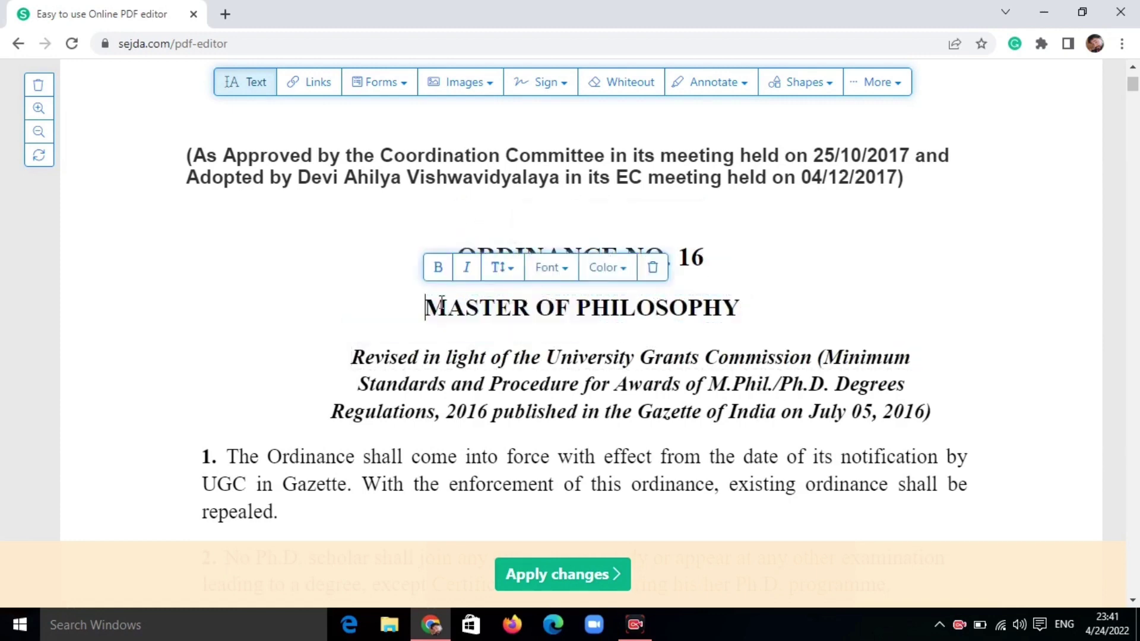
{"action": "left_click", "coordinate": [607, 267]}
{"action": "left_click", "coordinate": [609, 318]}
{"action": "left_click", "coordinate": [502, 267]}
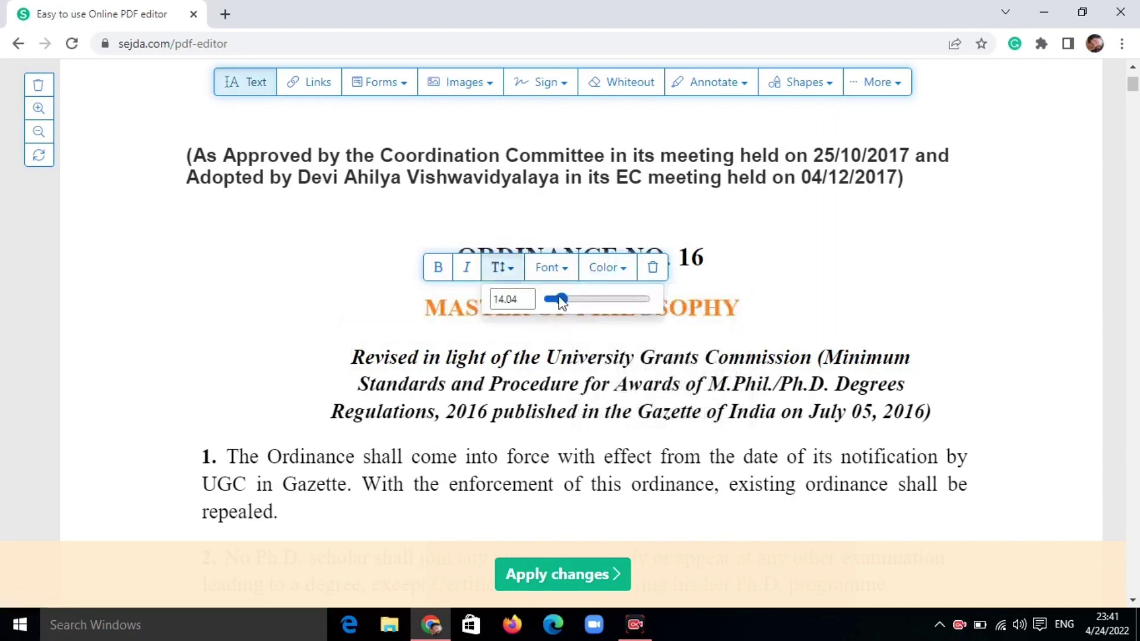
{"action": "left_click_drag", "start_coordinate": [554, 299], "coordinate": [564, 301]}
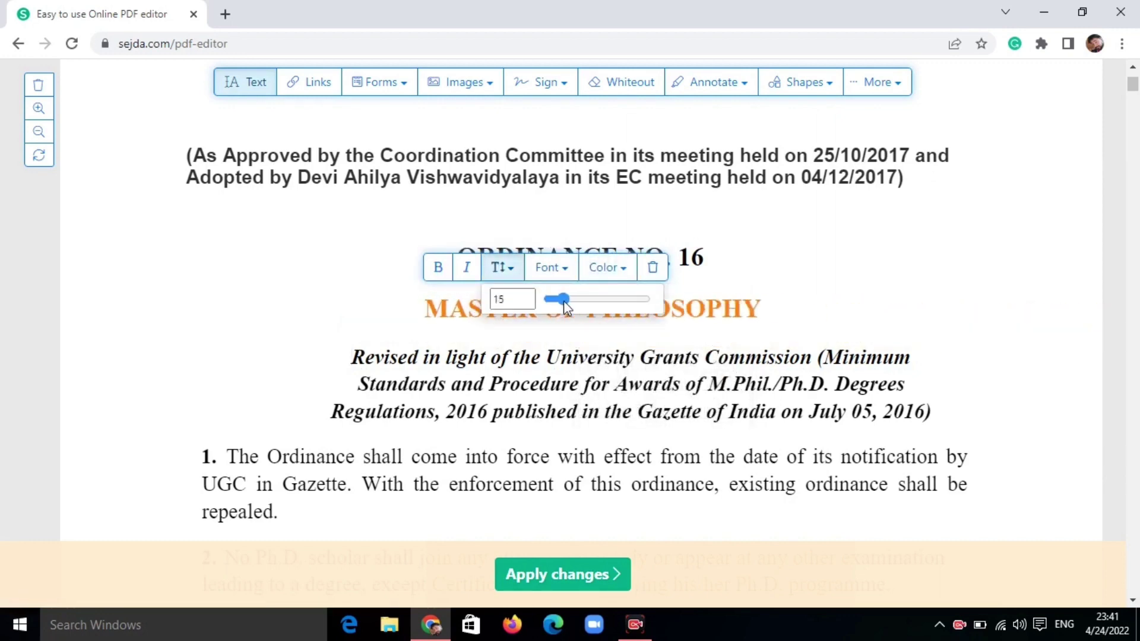
{"action": "left_click", "coordinate": [611, 450]}
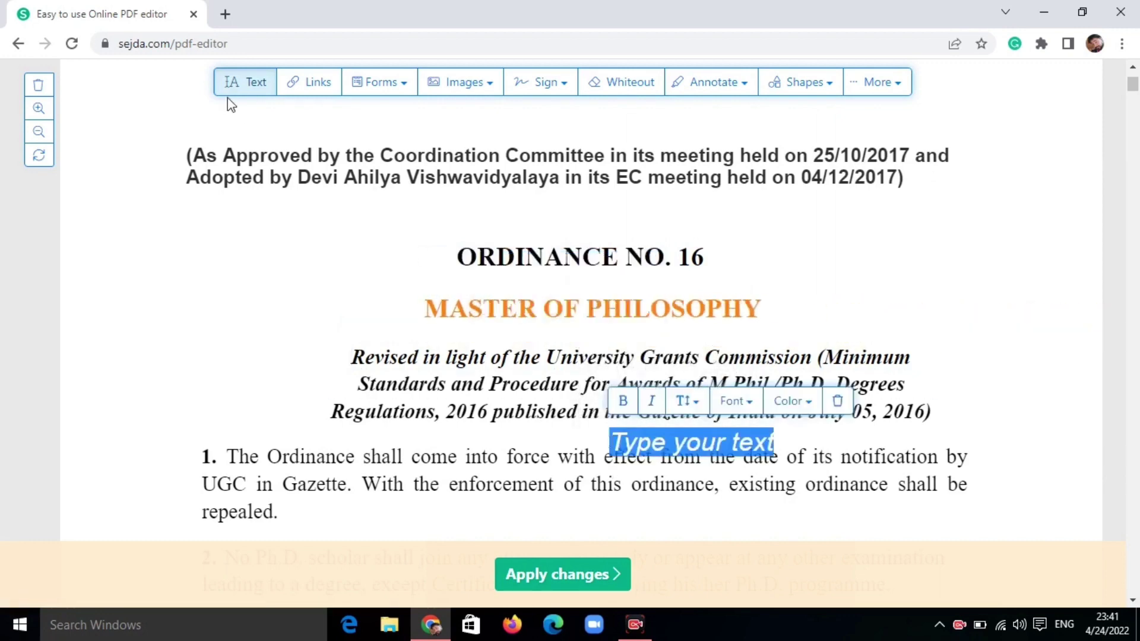
- Add a text form field above ORDINANCE NO. 16 and fill in a person's name
{"action": "left_click", "coordinate": [377, 89]}
{"action": "left_click", "coordinate": [439, 199]}
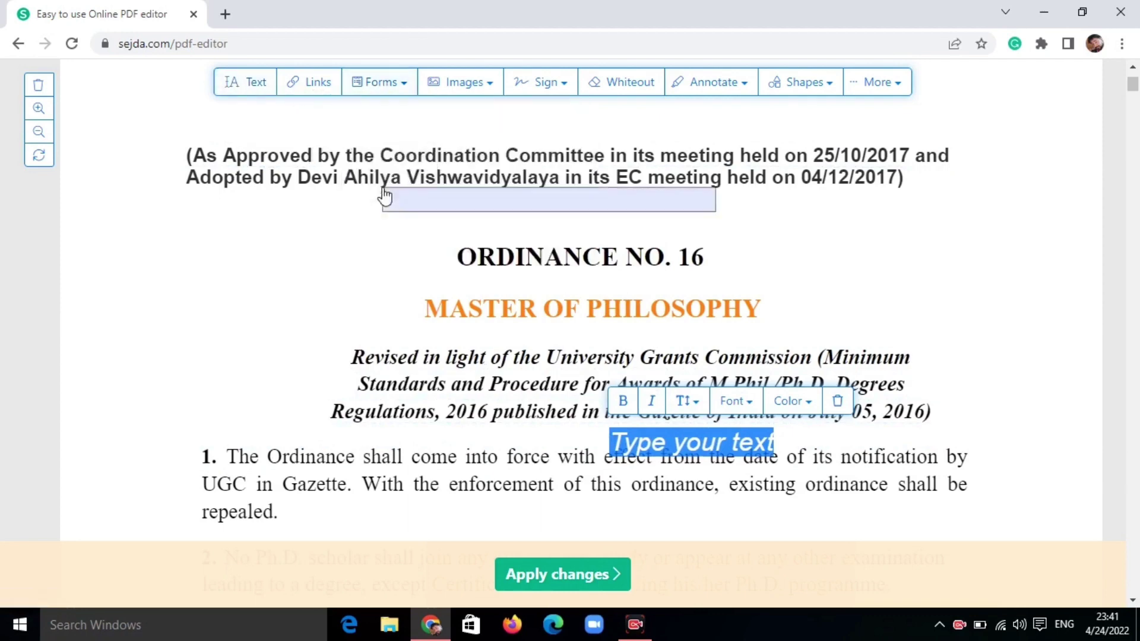
{"action": "left_click", "coordinate": [429, 225]}
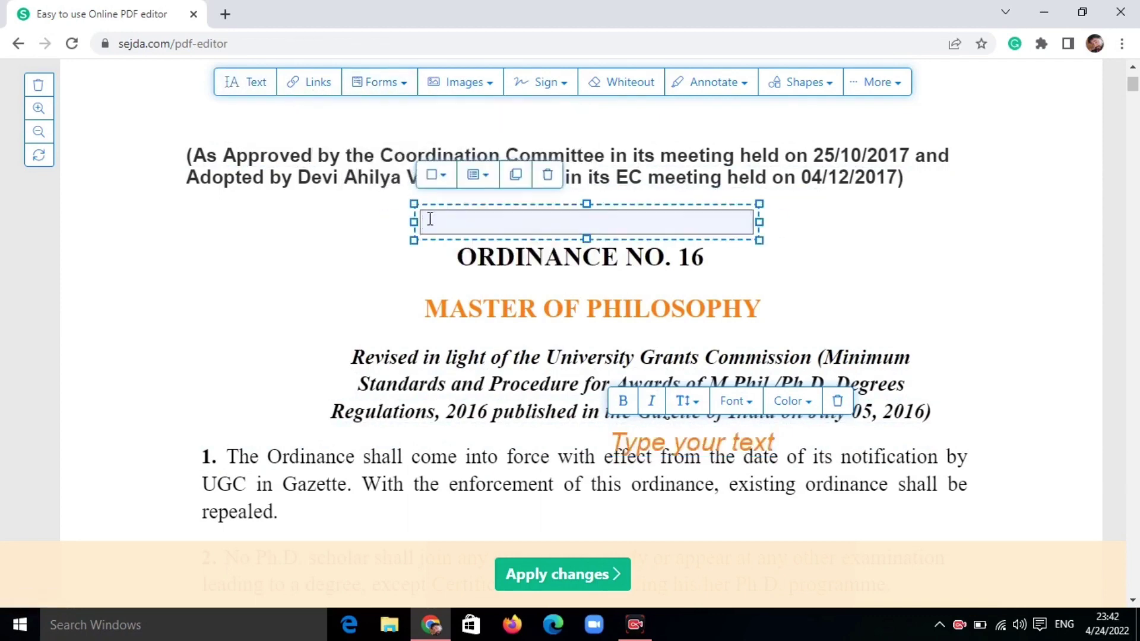
{"action": "left_click", "coordinate": [429, 220]}
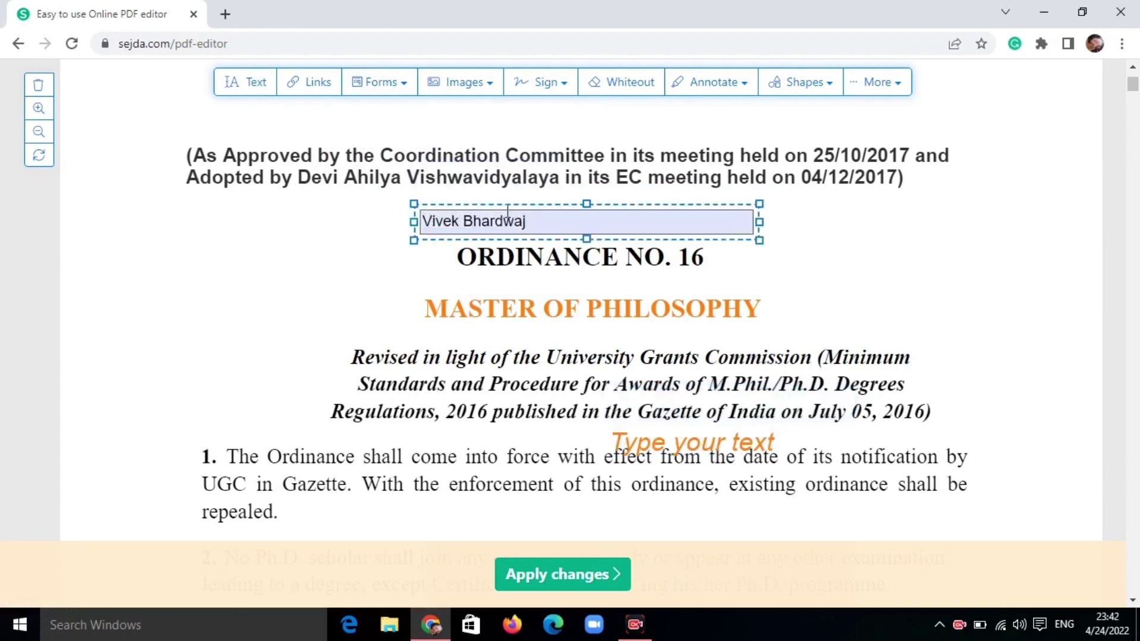
- Choose New image from the Images options to bring up the image file picker
{"action": "left_click", "coordinate": [455, 86]}
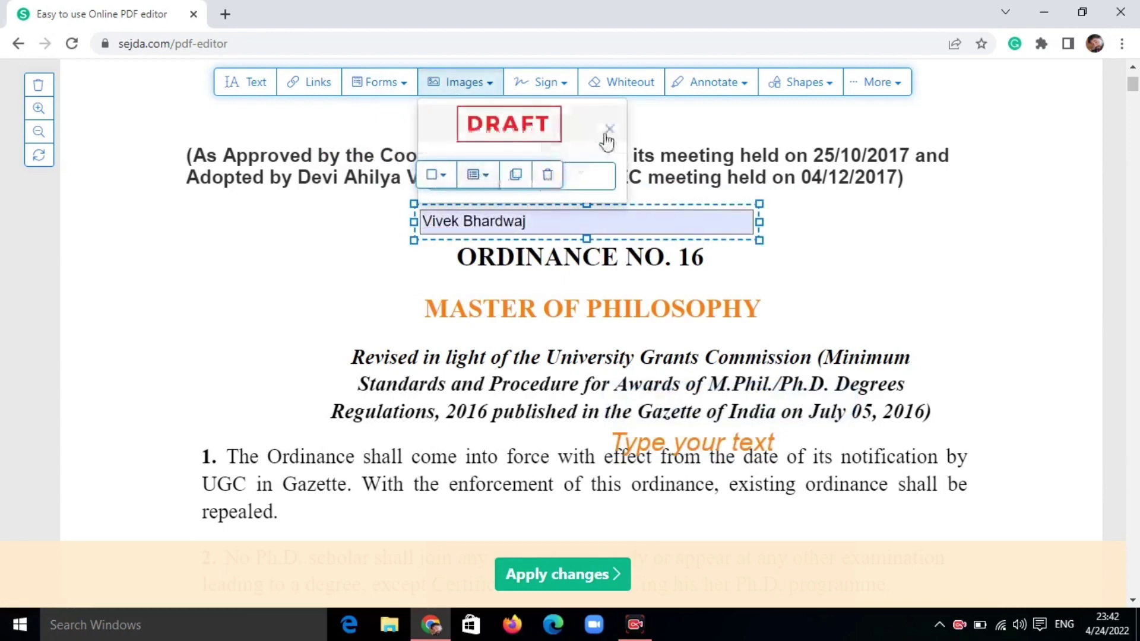
{"action": "left_click", "coordinate": [560, 222]}
{"action": "left_click", "coordinate": [493, 222]}
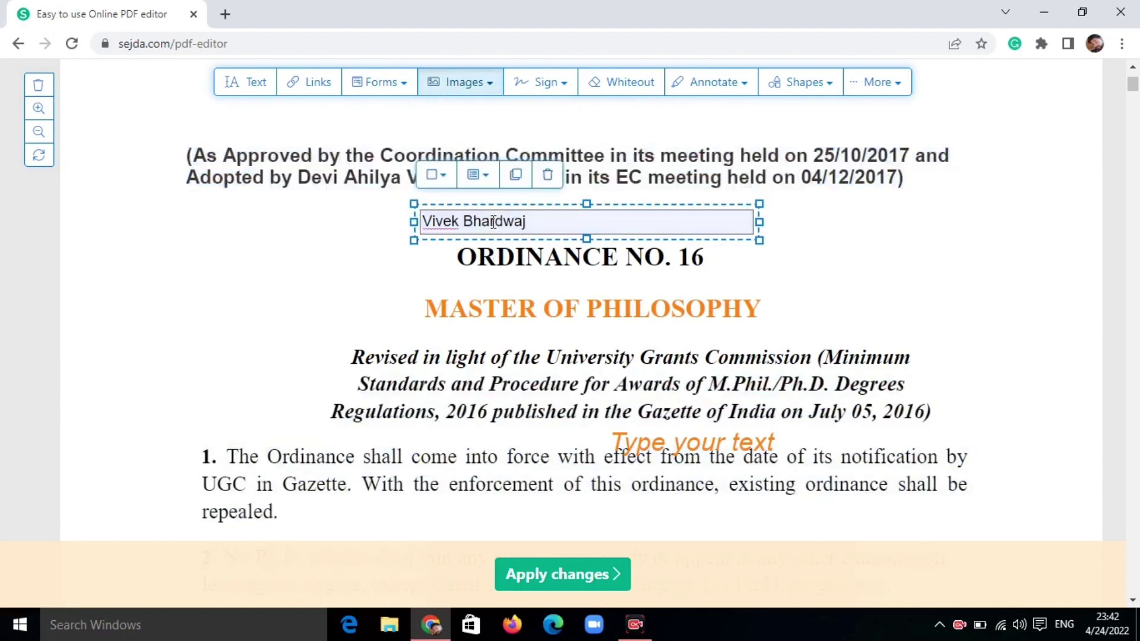
{"action": "left_click", "coordinate": [442, 86]}
{"action": "left_click", "coordinate": [513, 178]}
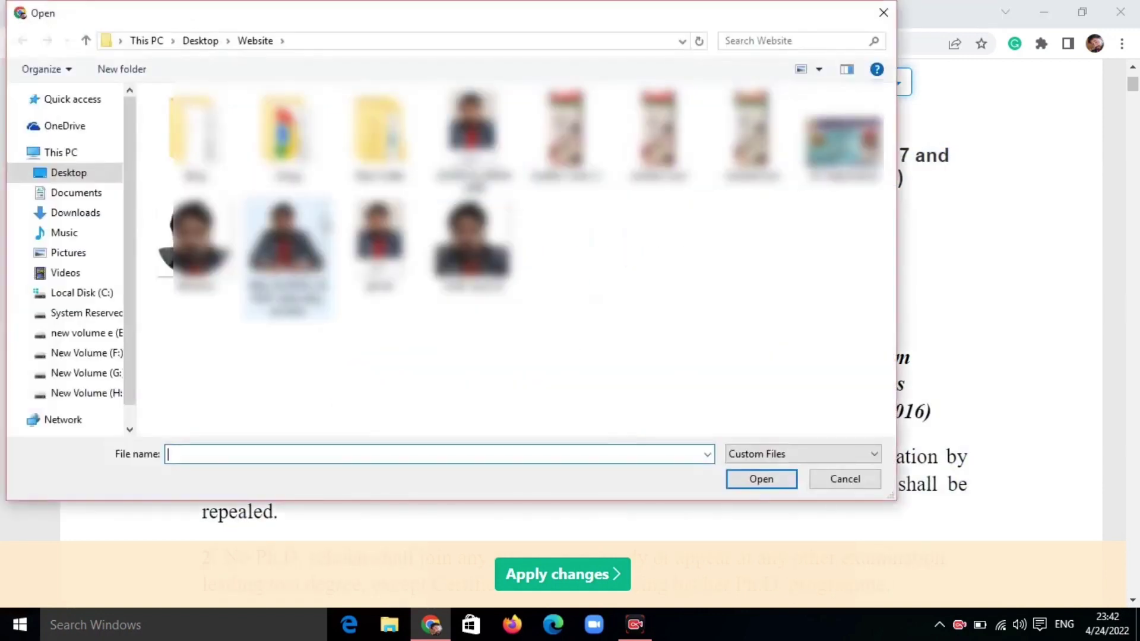
- Insert the chosen photo of a person into the ordinance page
{"action": "left_click", "coordinate": [285, 244]}
{"action": "left_click", "coordinate": [761, 478]}
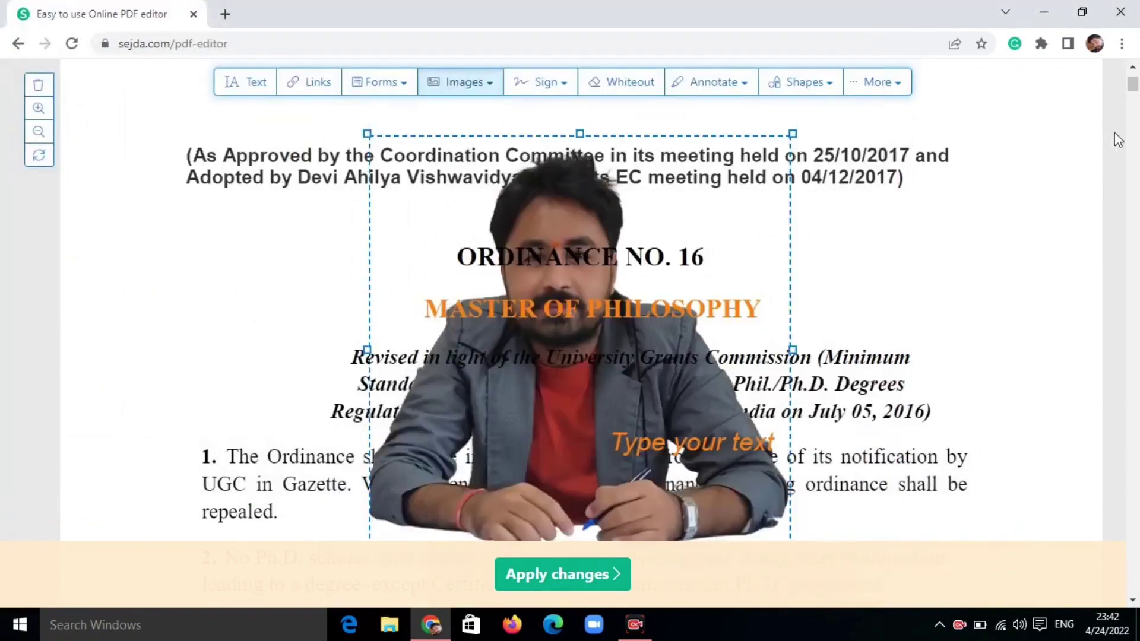
{"action": "scroll", "coordinate": [779, 410], "scroll_direction": "up", "scroll_amount": 1}
{"action": "scroll", "coordinate": [780, 411], "scroll_direction": "down", "scroll_amount": 2}
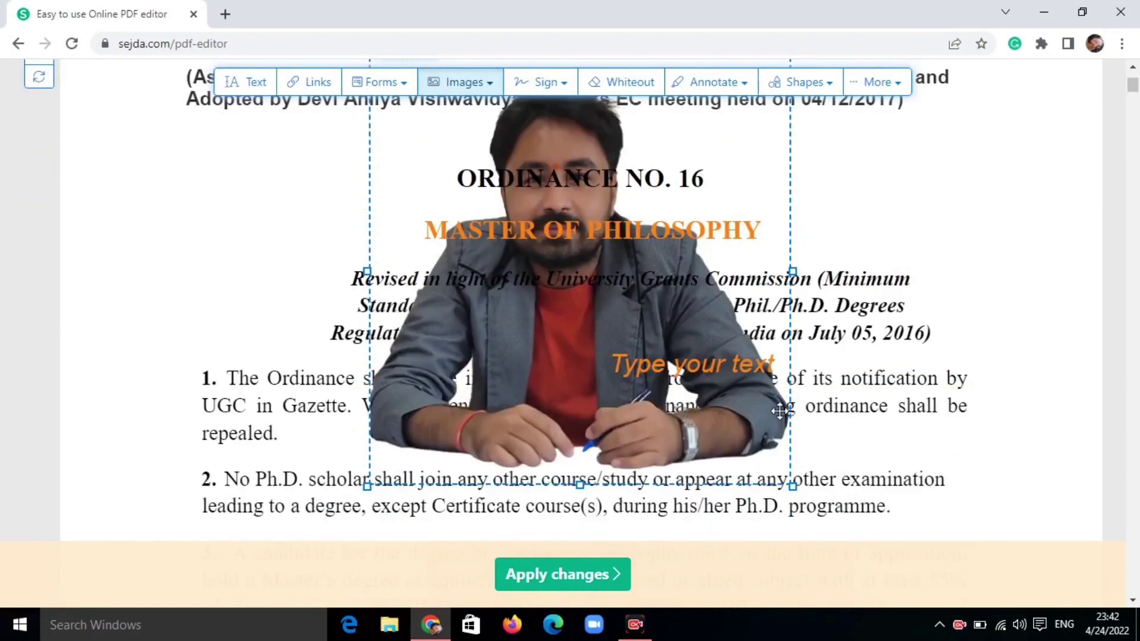
- Shrink the photo, move it to the page's upper right, and start a New Signature
{"action": "left_click_drag", "start_coordinate": [792, 485], "coordinate": [642, 356]}
{"action": "left_click_drag", "start_coordinate": [487, 188], "coordinate": [929, 188]}
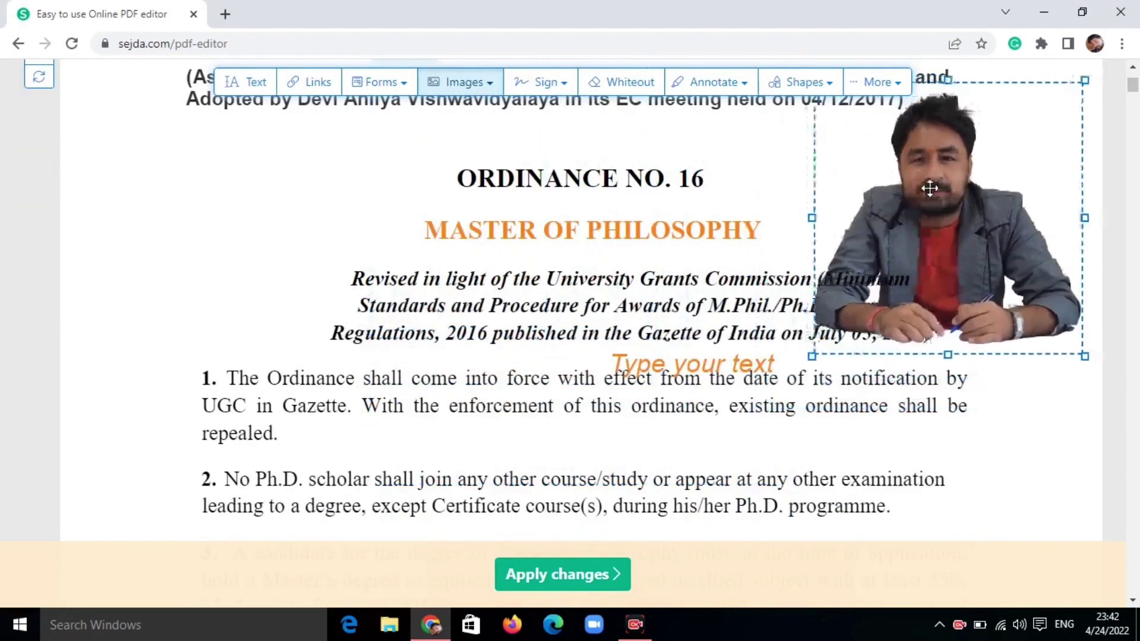
{"action": "left_click", "coordinate": [541, 89]}
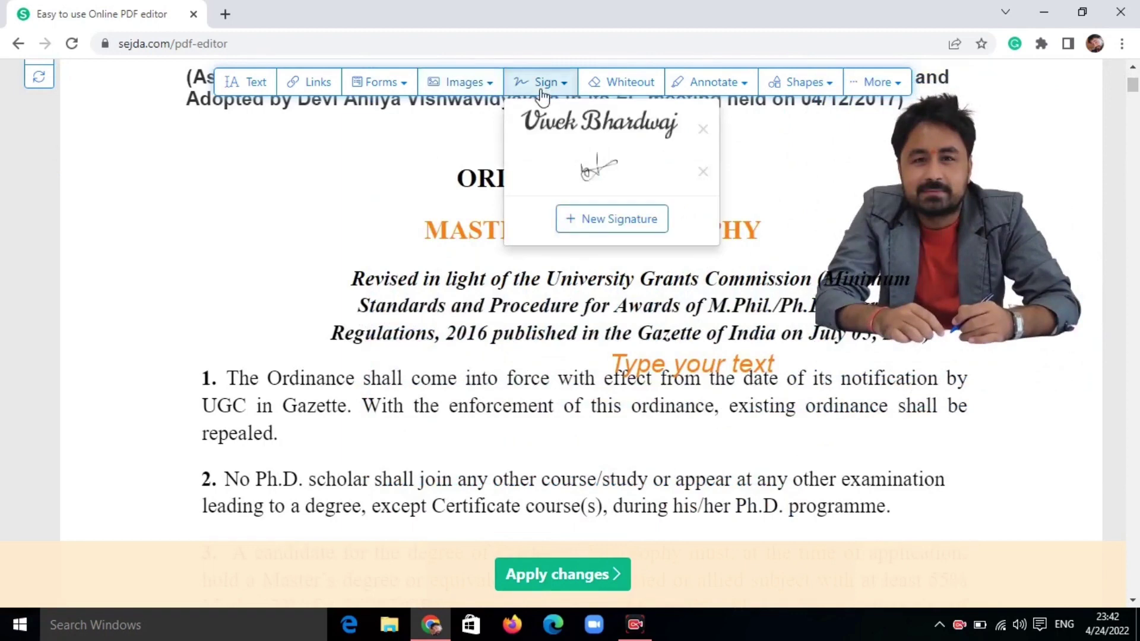
{"action": "left_click", "coordinate": [602, 217]}
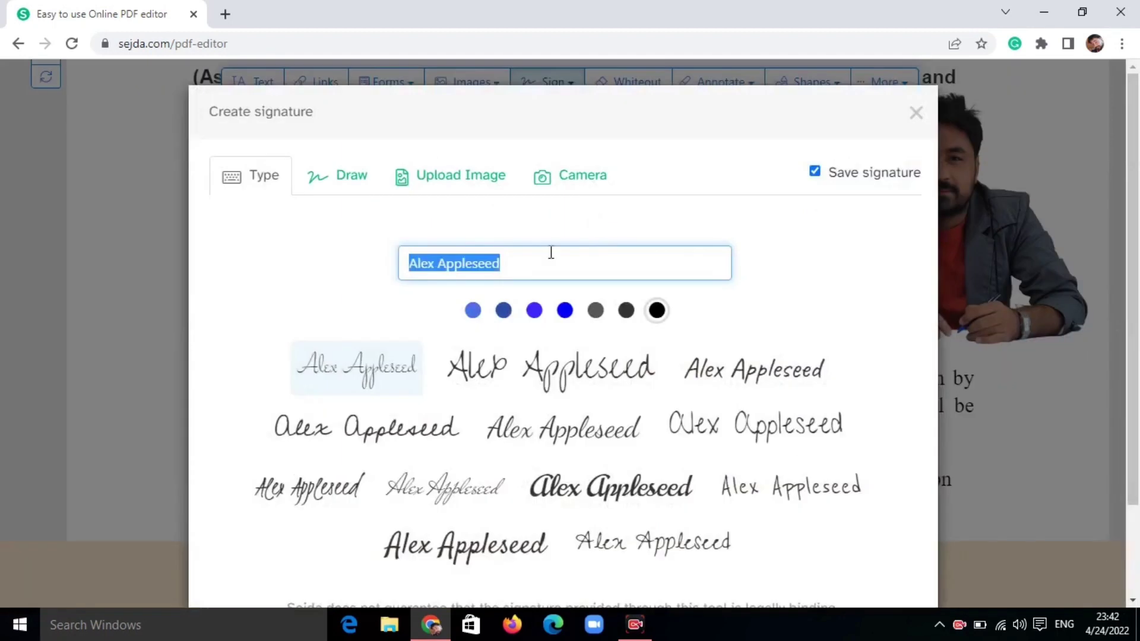